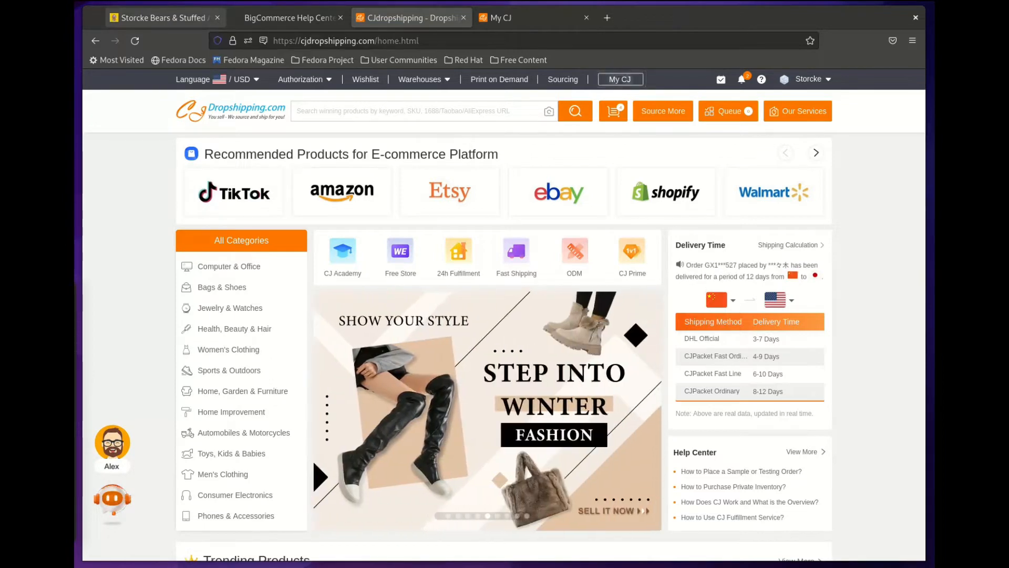
# Step: Switch to the Storcke Bears & Stuffed Animals tab to view the BigCommerce dashboard
pyautogui.click(163, 17)
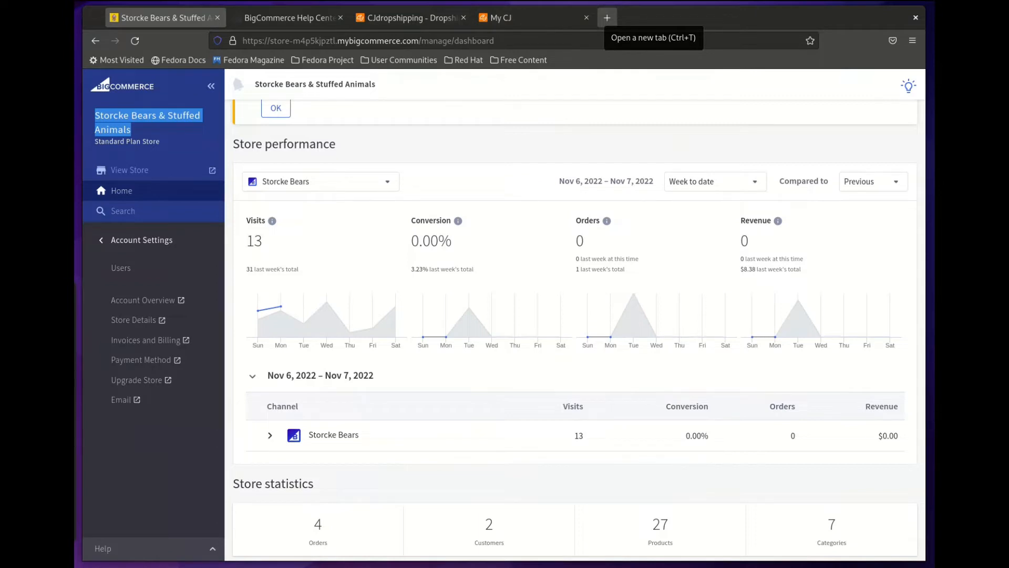
# Step: Load storcke.com in a new tab from the autofilled 'sto' address
pyautogui.click(607, 17)
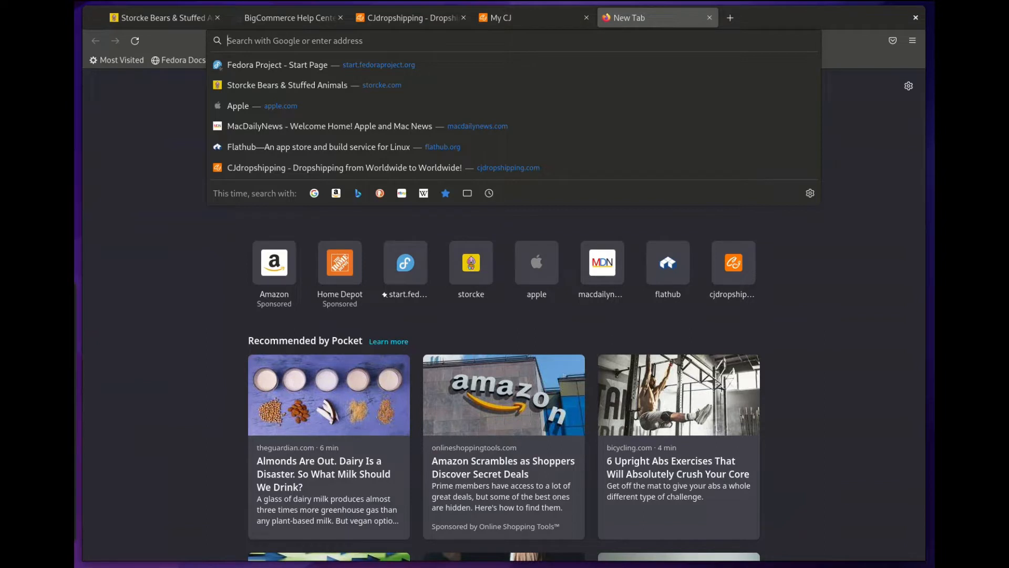
pyautogui.write('s')
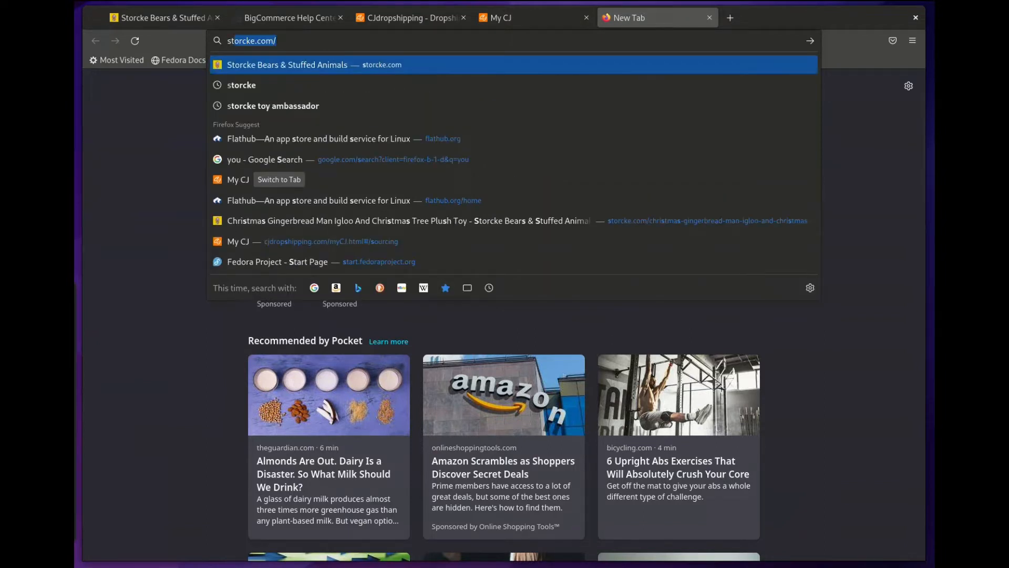
pyautogui.write('to')
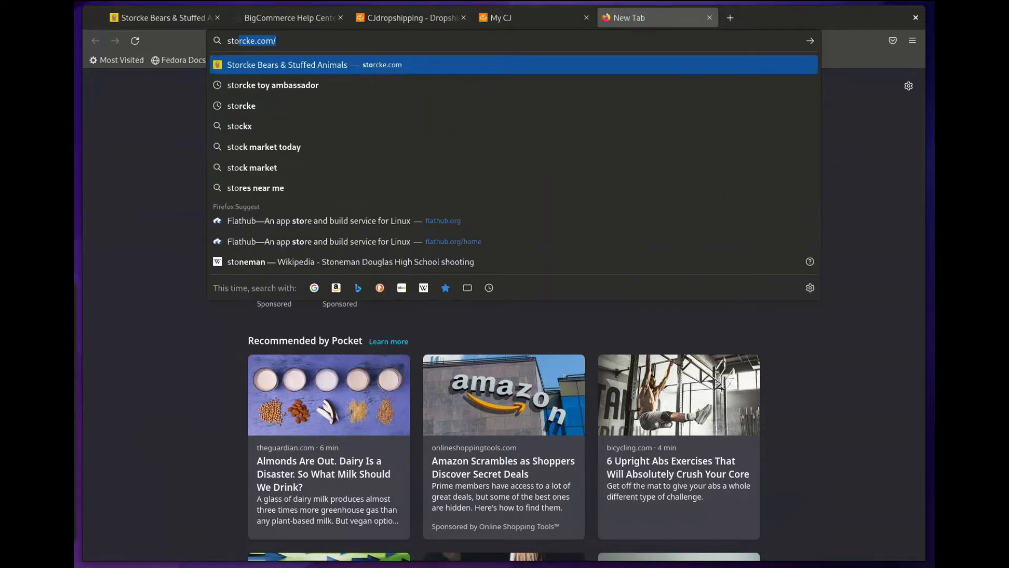
pyautogui.press('Return')
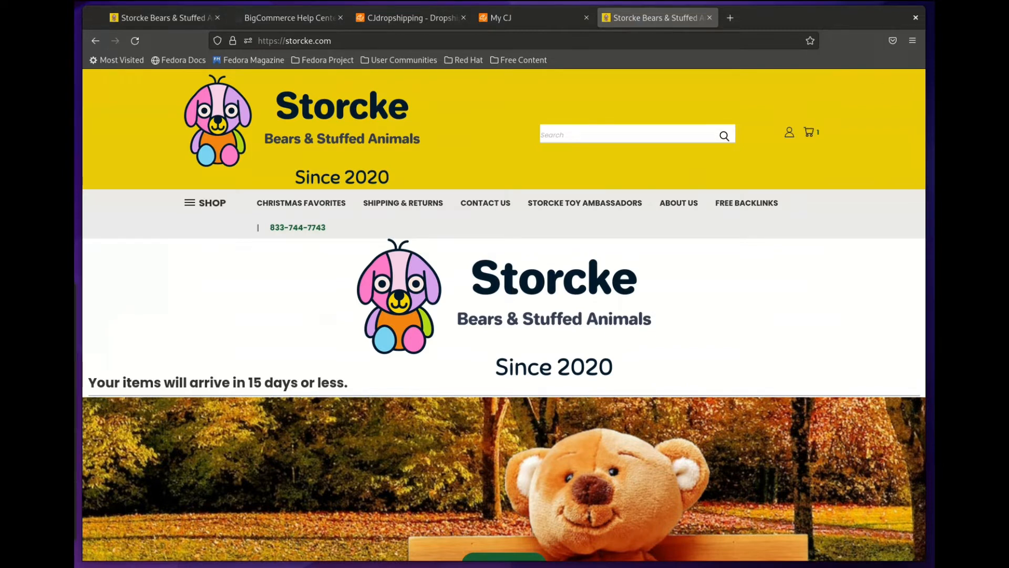
# Step: Browse the storefront homepage down to Most Popular, then return to the BigCommerce dashboard
pyautogui.scroll(-10, 504, 295)
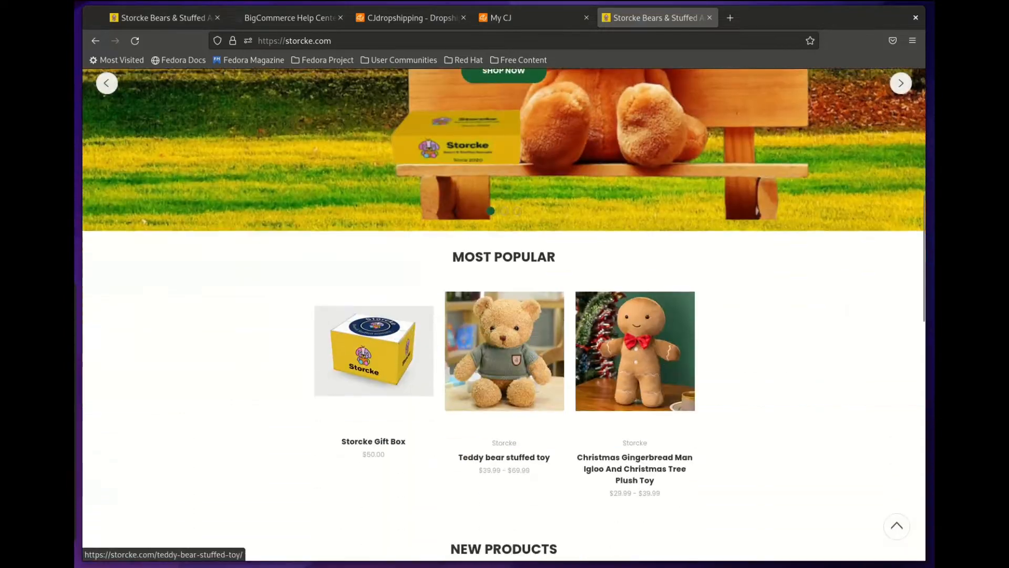
pyautogui.scroll(-4, 504, 294)
pyautogui.scroll(12, 505, 294)
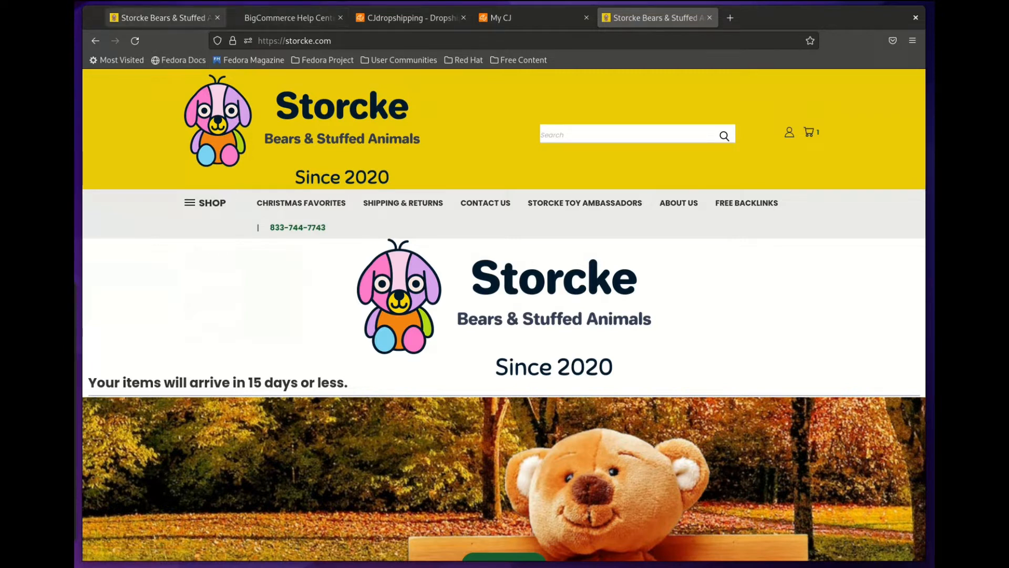
pyautogui.click(160, 17)
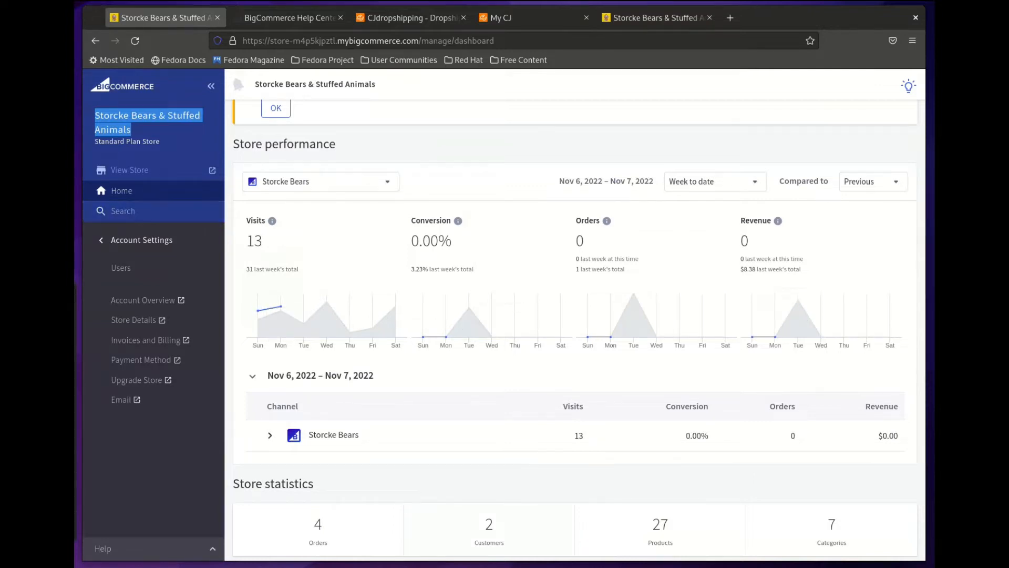
# Step: Copy the store name 'Storcke Bears & Stuffed Animals' from the dashboard sidebar
pyautogui.click(149, 123)
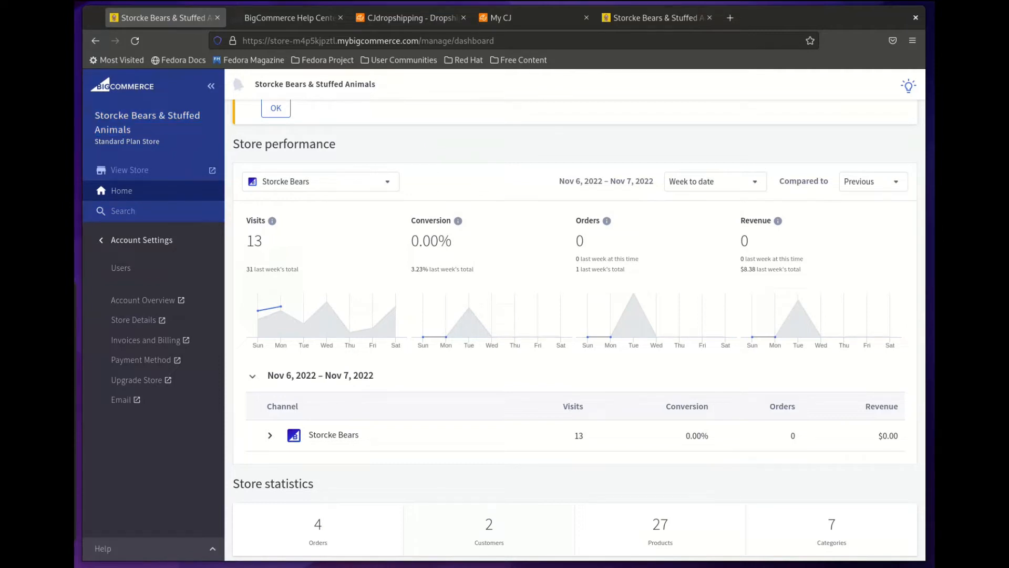
pyautogui.moveTo(95, 116); pyautogui.dragTo(131, 130)
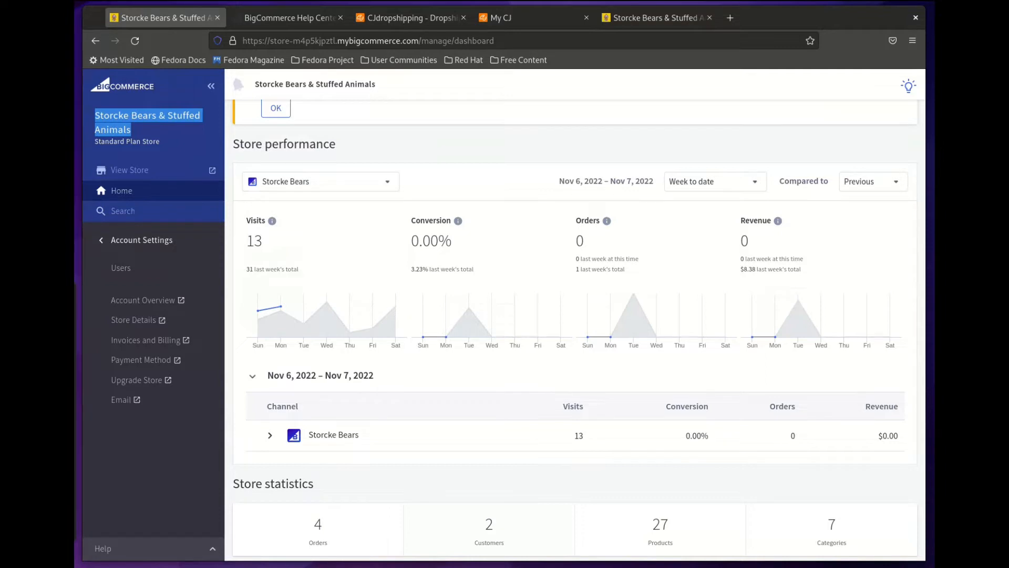
pyautogui.rightClick(119, 131)
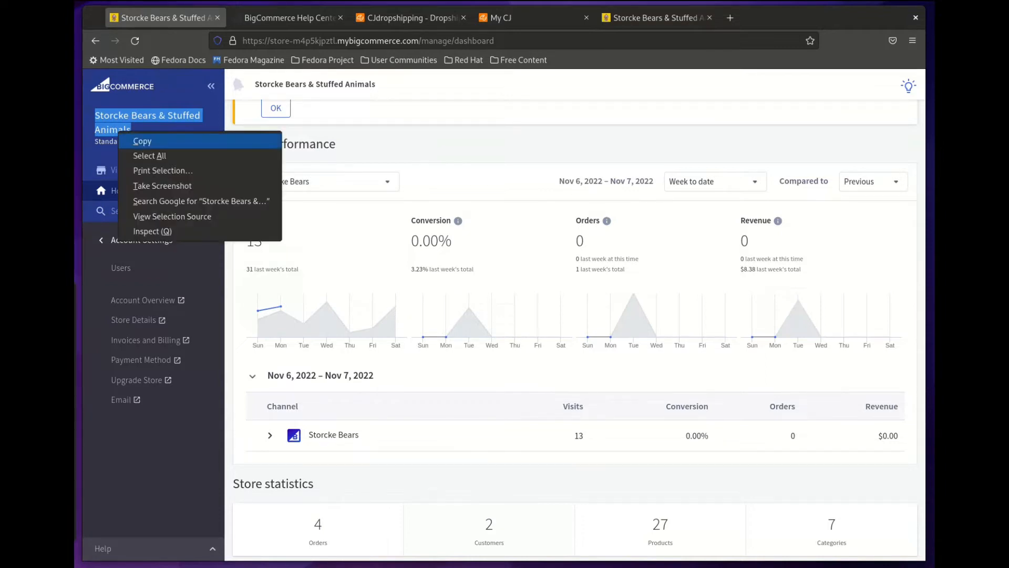
pyautogui.click(142, 141)
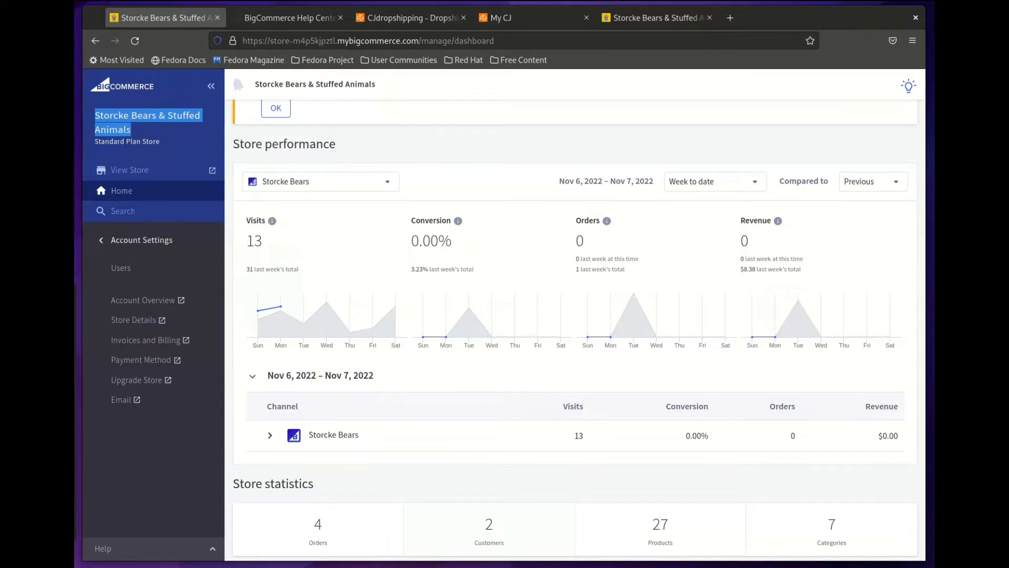
pyautogui.hotkey('alt', 'Tab')
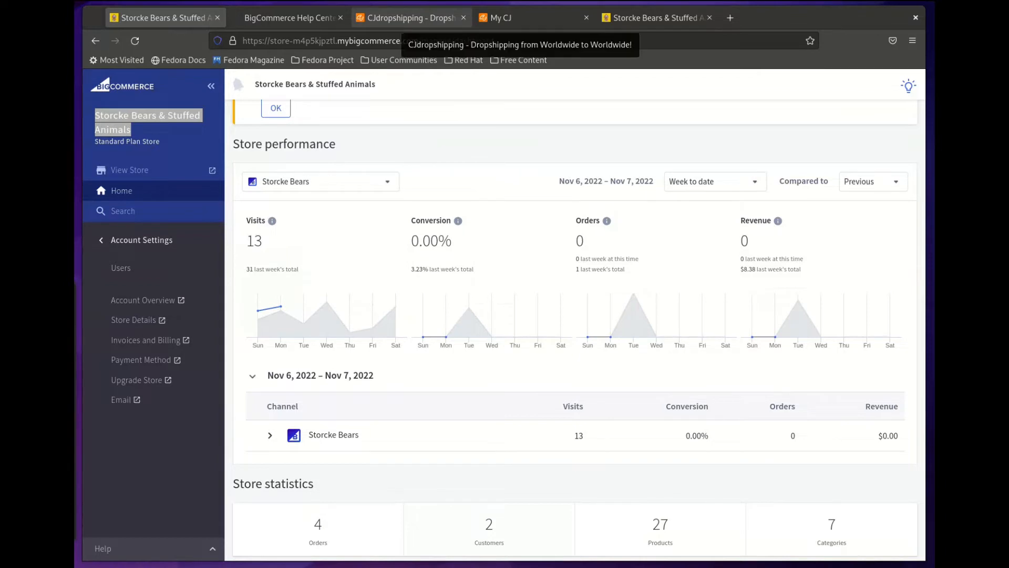
# Step: Go to the CJdropshipping My CJ dashboard and expand the Orders sidebar menu
pyautogui.click(405, 17)
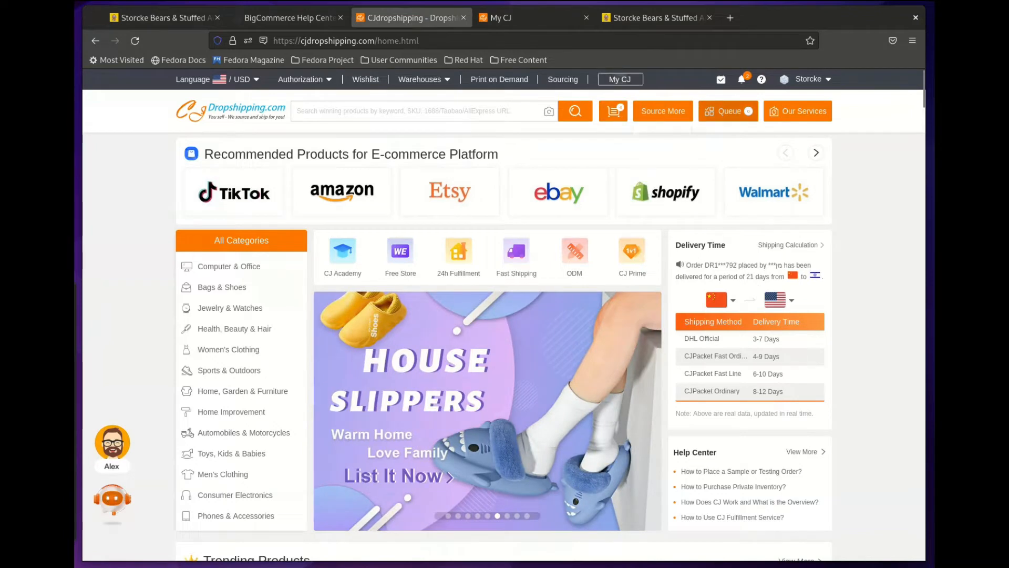
pyautogui.moveTo(663, 111)
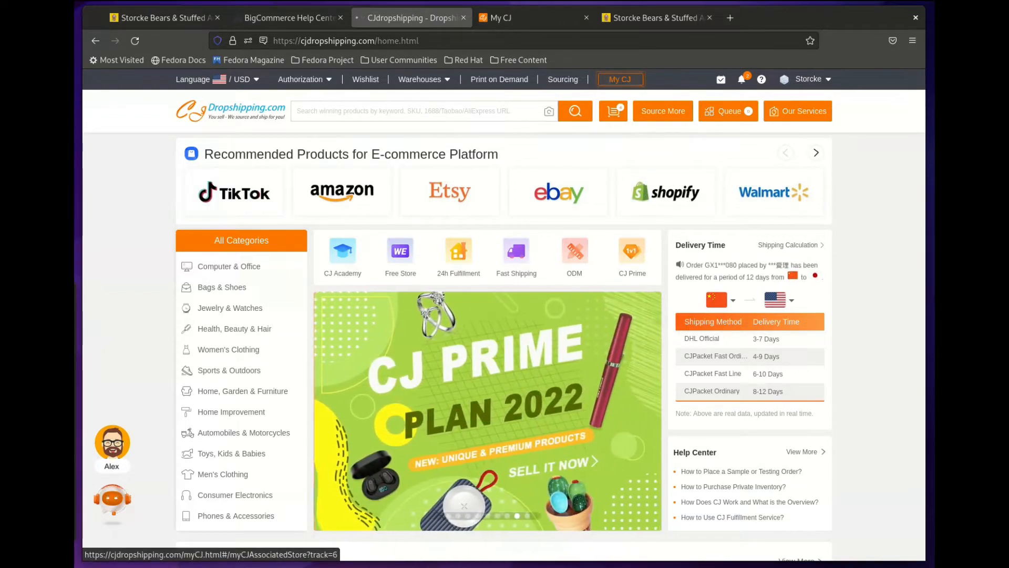
pyautogui.click(620, 78)
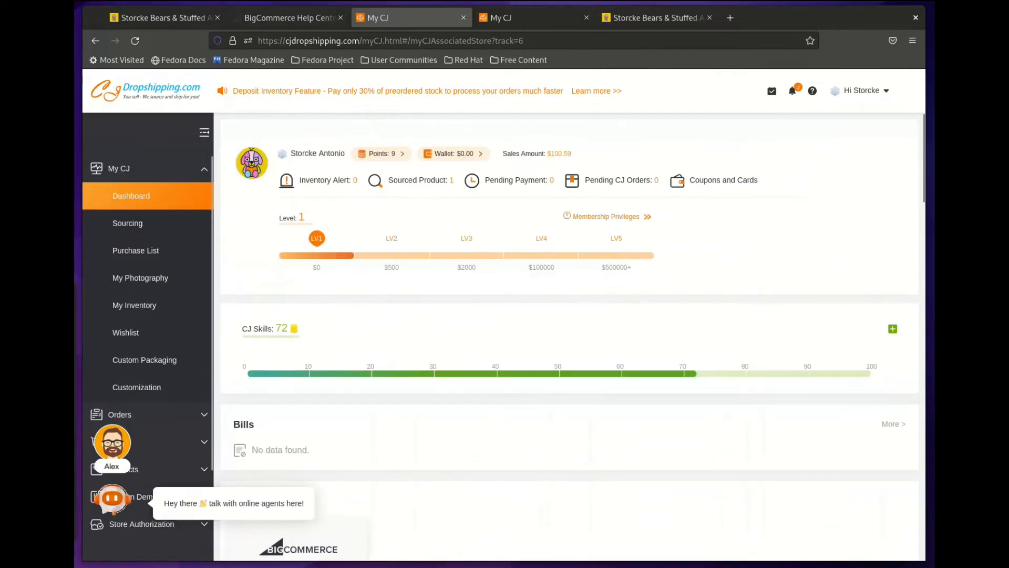
pyautogui.scroll(-4, 570, 336)
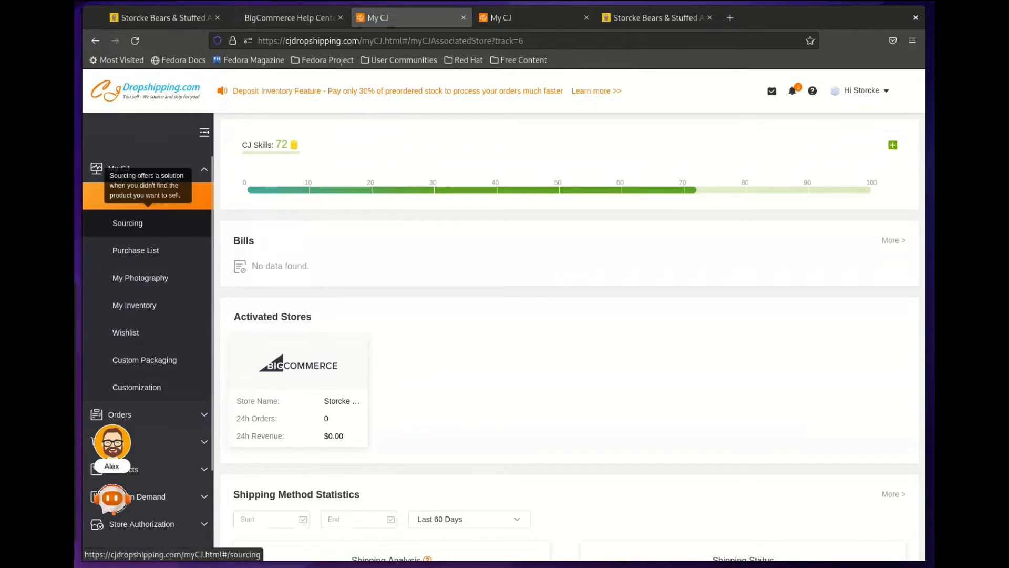
pyautogui.scroll(-1, 142, 223)
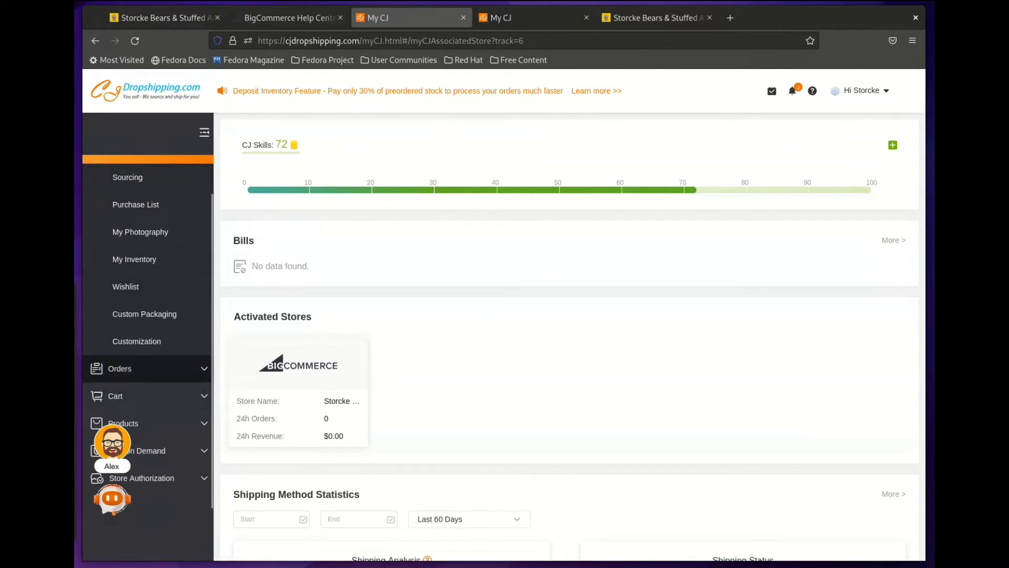
pyautogui.click(148, 367)
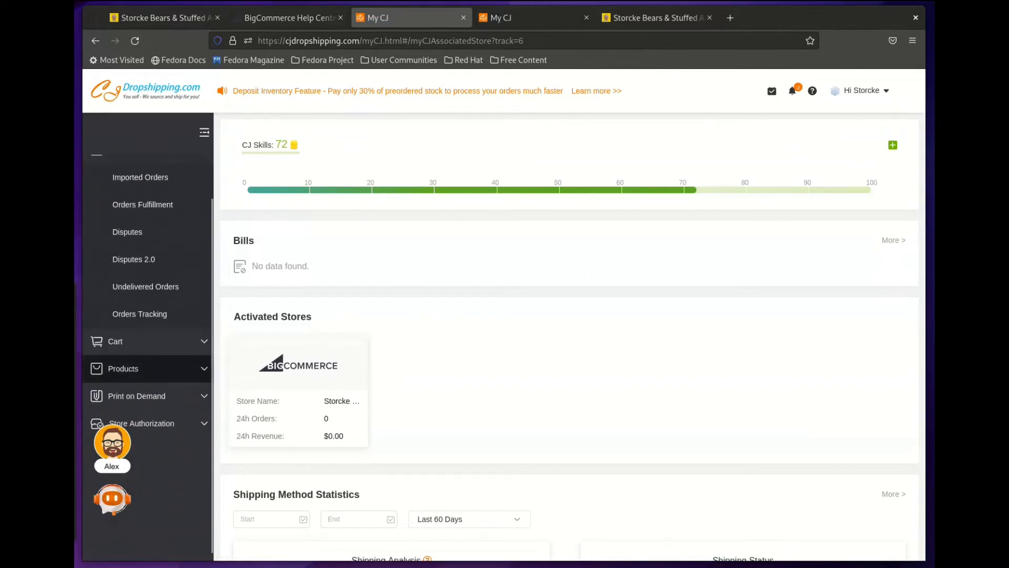
pyautogui.scroll(1, 142, 314)
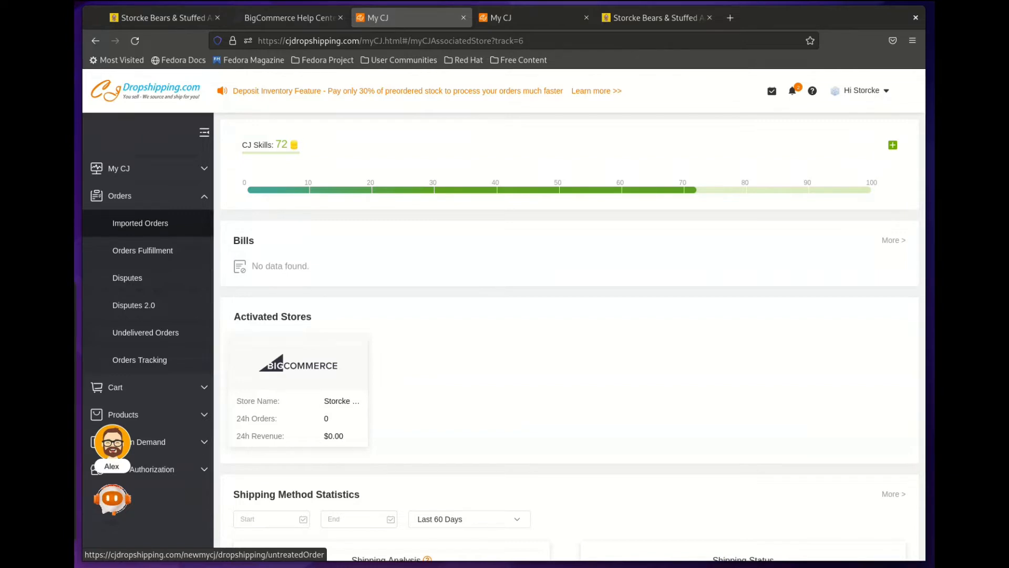
# Step: Open the Imported Orders page under Orders
pyautogui.click(139, 223)
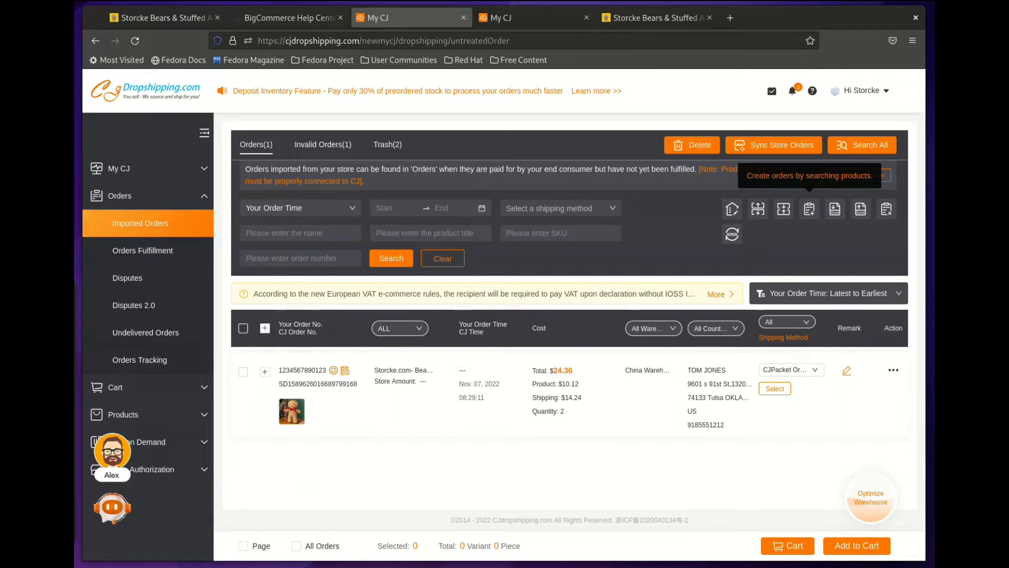
# Step: Start a new order by searching products and show the All Products catalogue
pyautogui.click(809, 209)
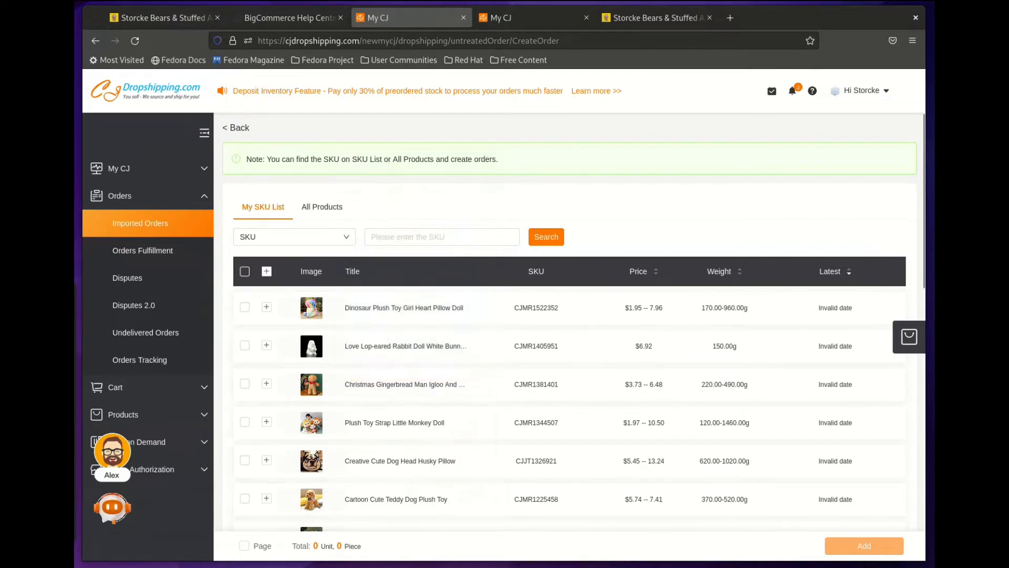
pyautogui.click(322, 207)
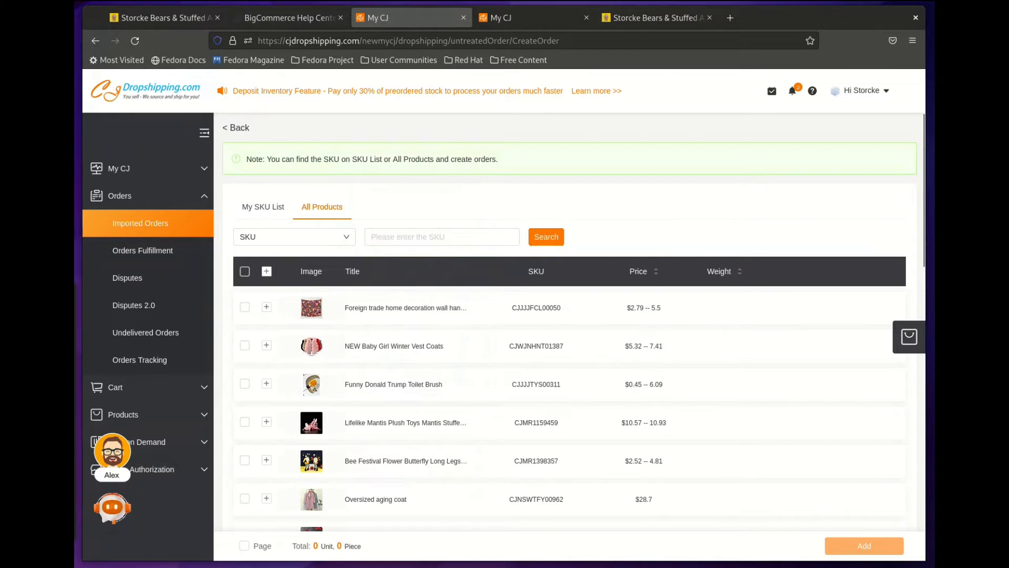
# Step: Add Christmas Gingerbread variant CJMR138140101AZ from My SKU List to the order
pyautogui.click(267, 207)
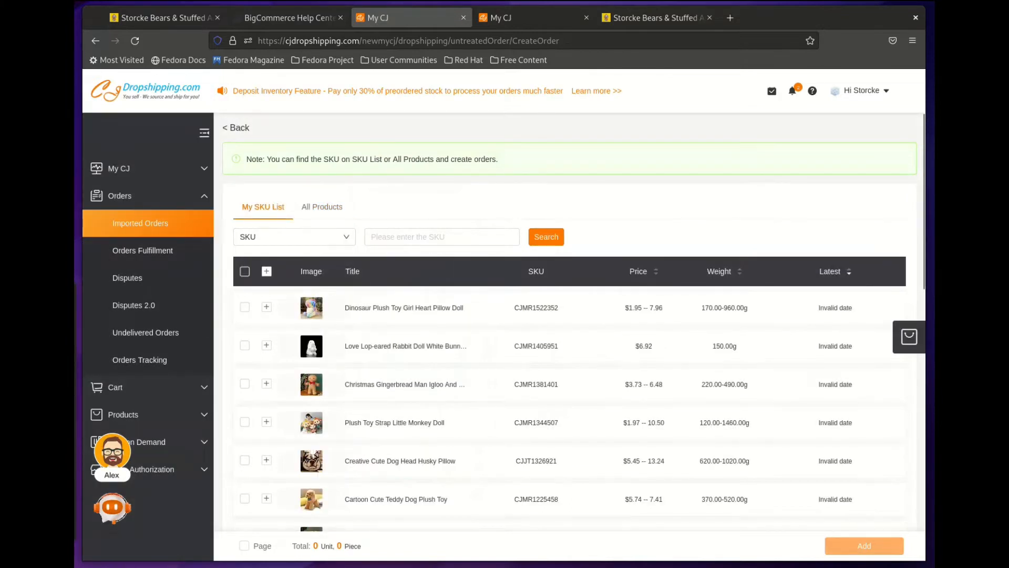
pyautogui.moveTo(311, 384)
pyautogui.click(266, 384)
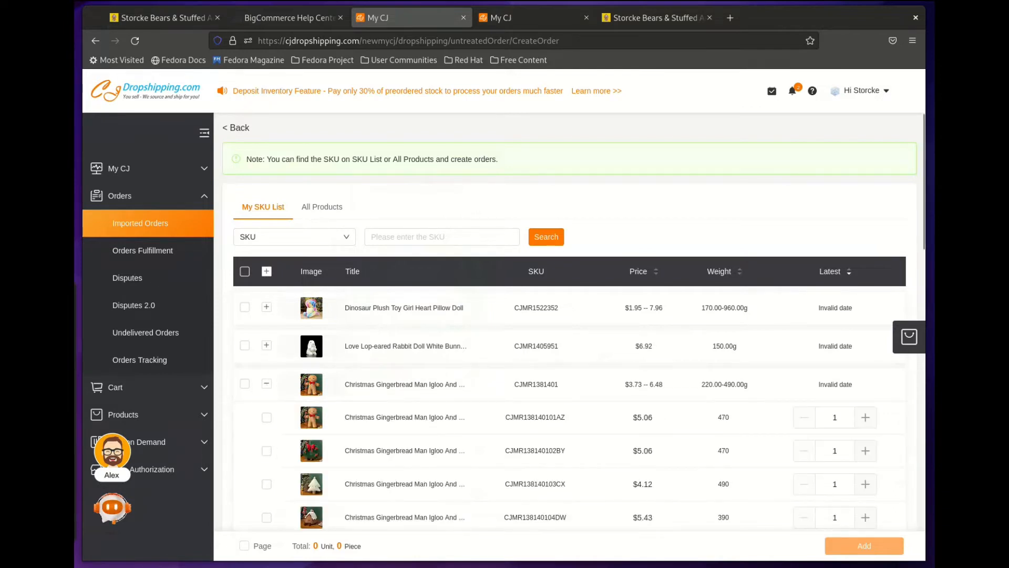
pyautogui.click(266, 417)
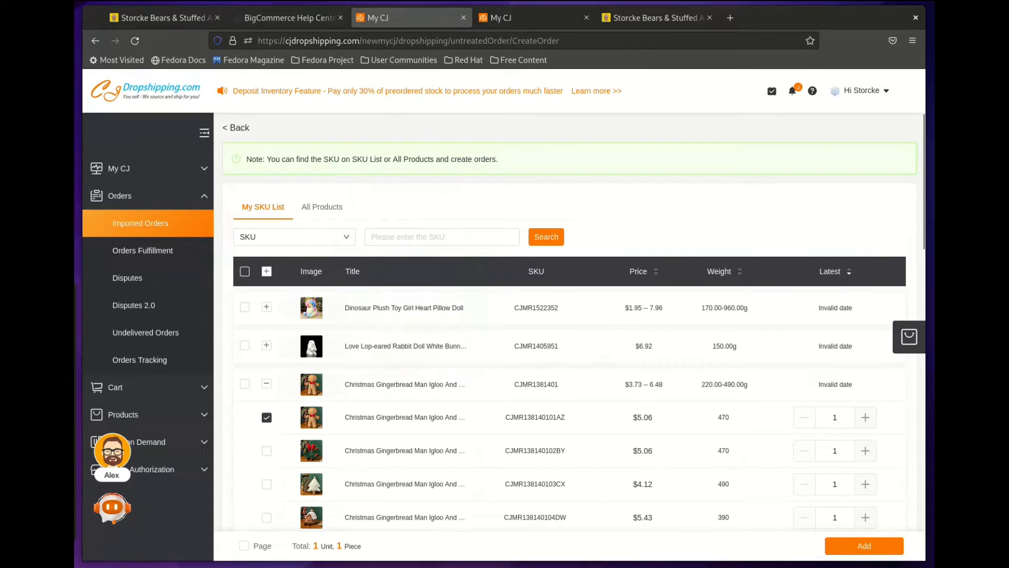
pyautogui.moveTo(311, 418)
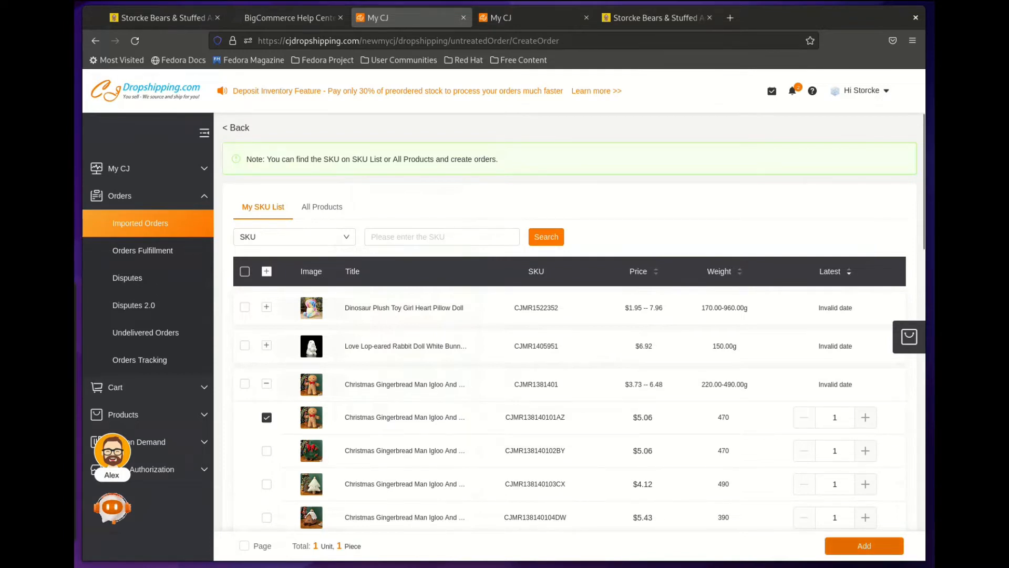
pyautogui.click(864, 545)
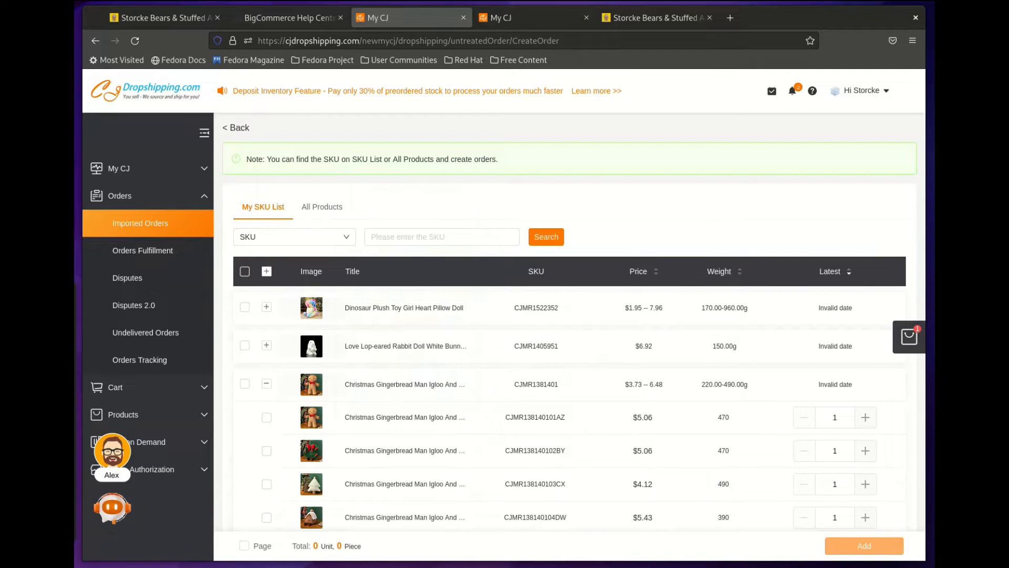
# Step: Review the selected items and continue to the New Order 1 form
pyautogui.click(909, 336)
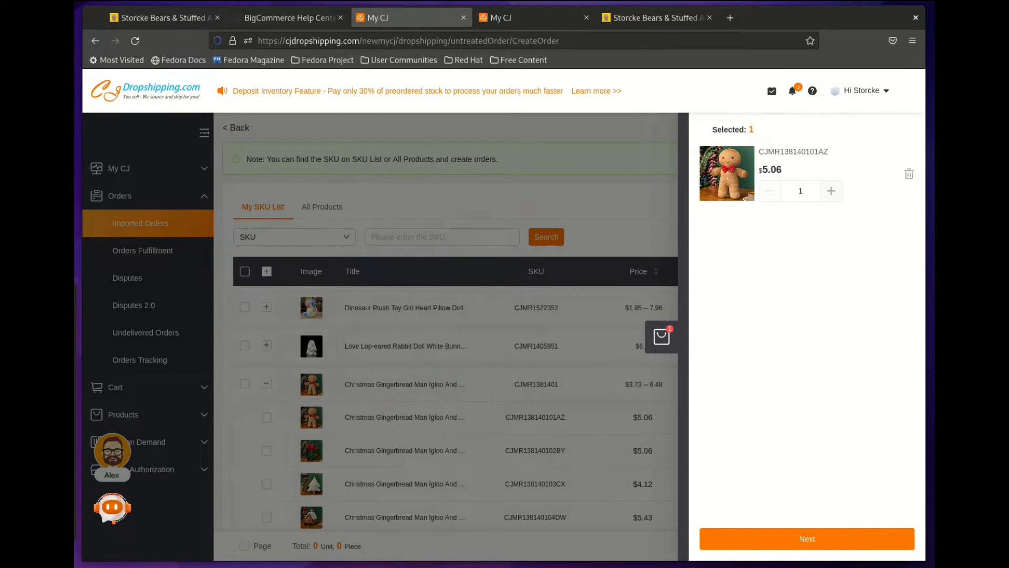
pyautogui.moveTo(727, 174)
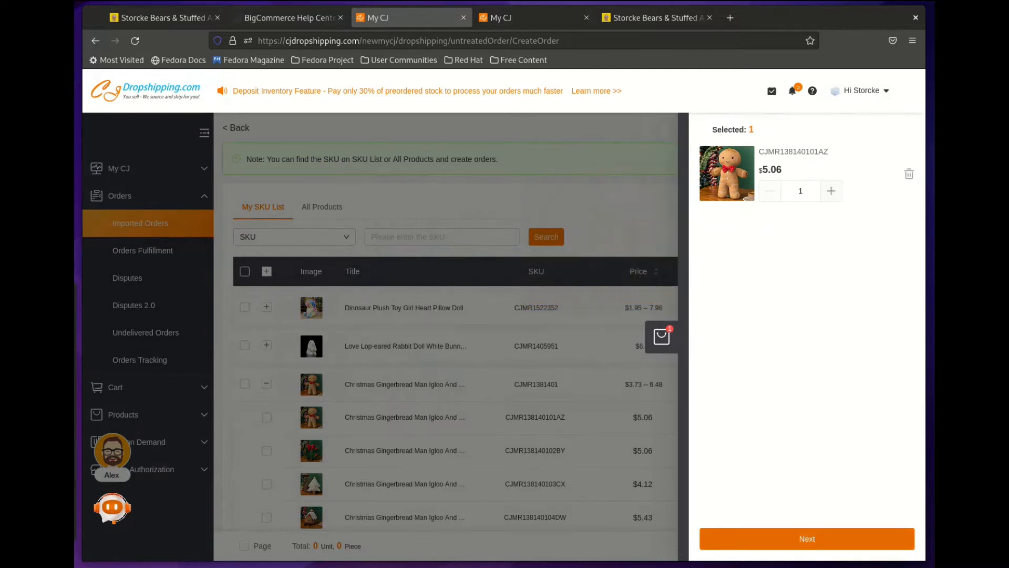
pyautogui.click(794, 540)
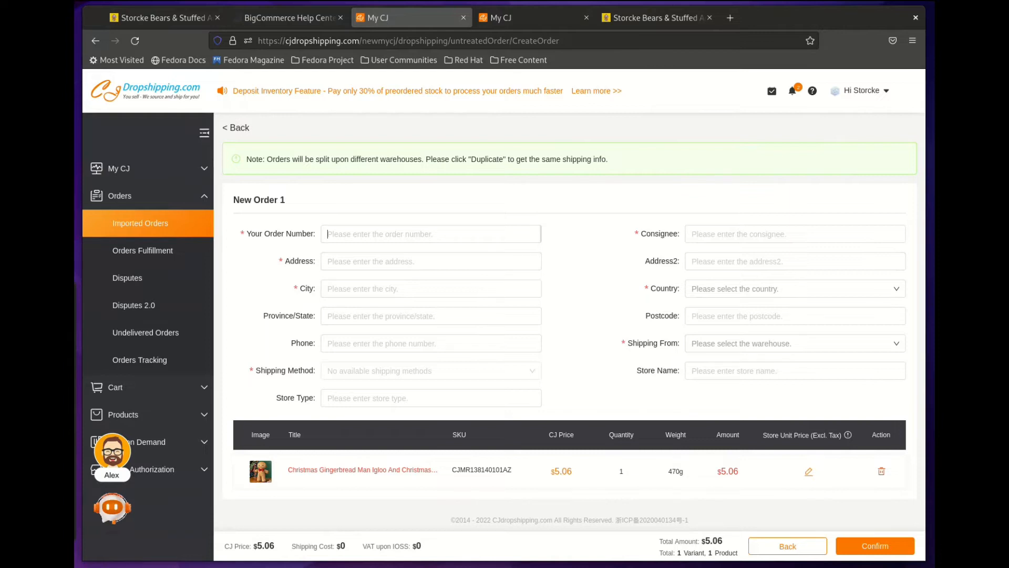
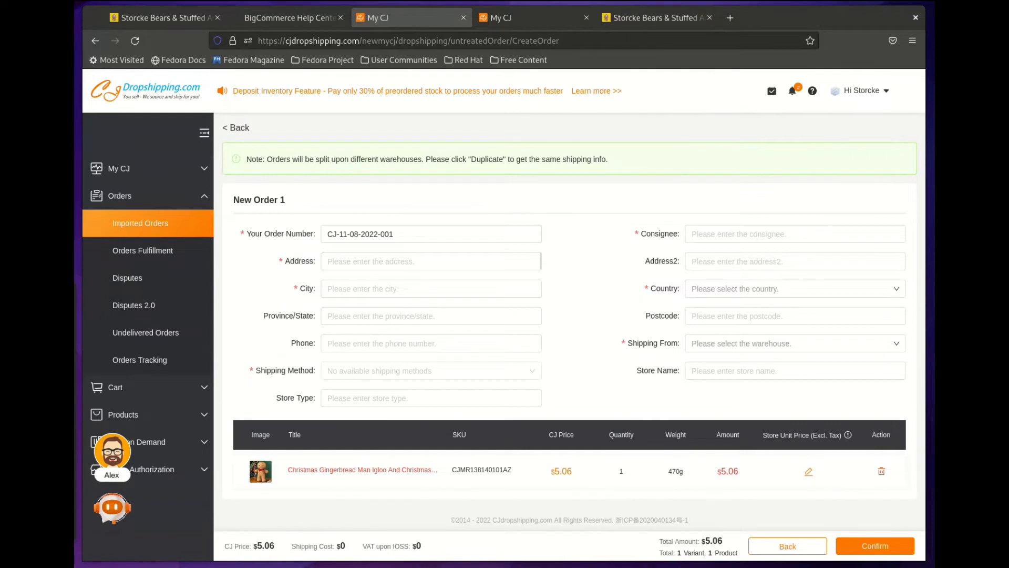
# Step: Fill in the Your Order Number field with the order's reference number
pyautogui.click(540, 261)
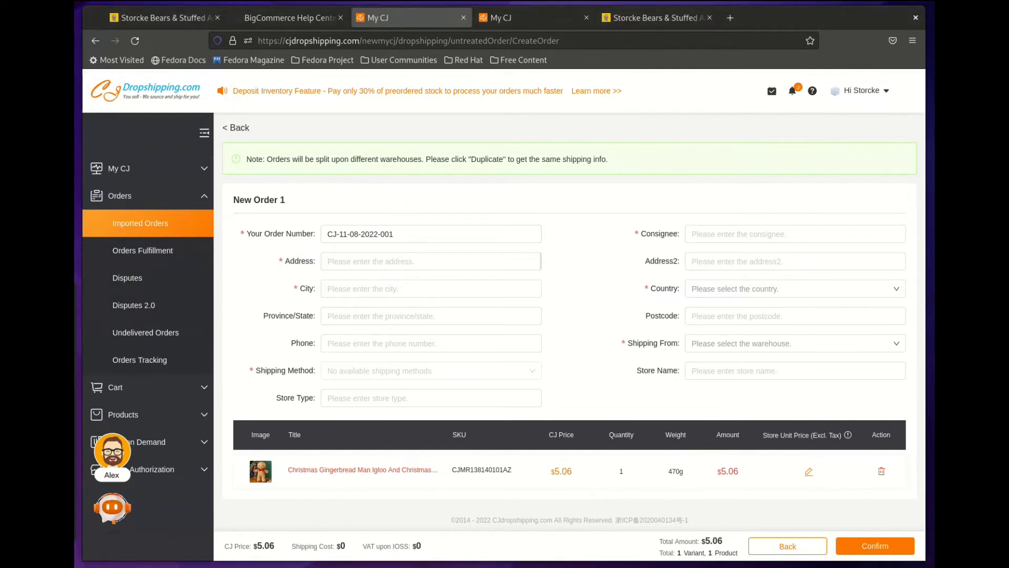
# Step: Enter the shipping street address, city, state and the customer's phone number
pyautogui.click(540, 289)
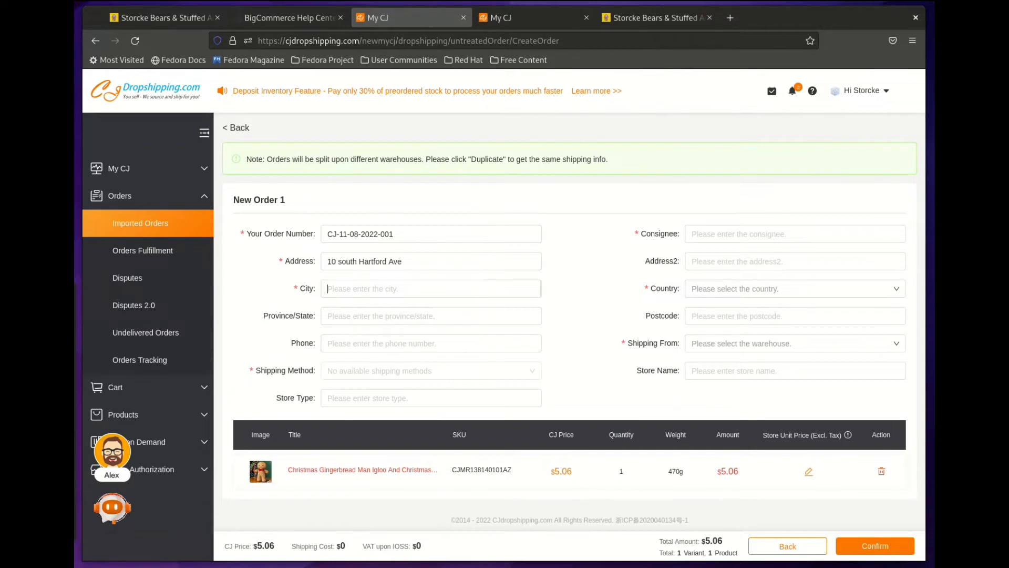
pyautogui.write('TULS')
pyautogui.write('A')
pyautogui.write('O')
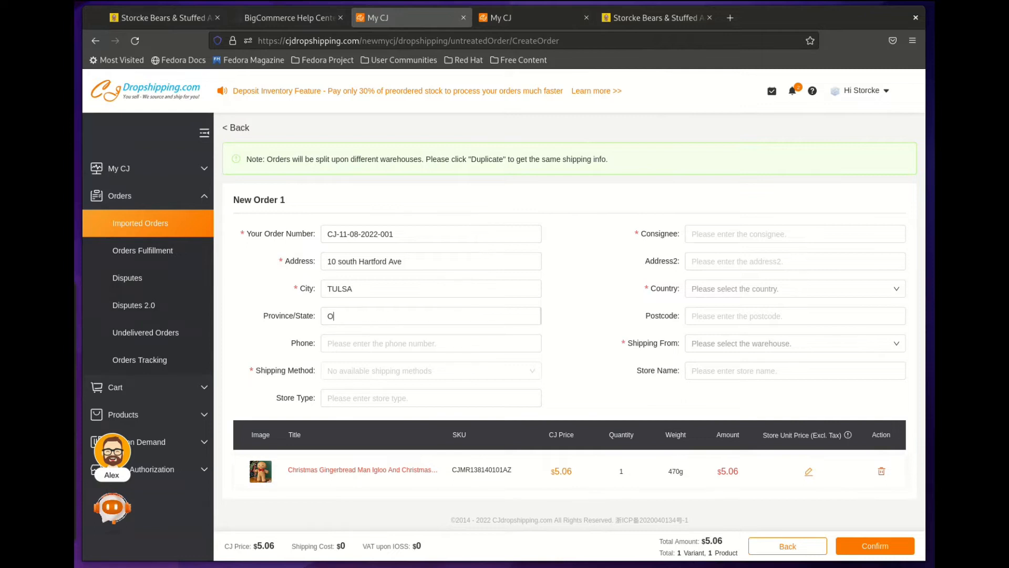
pyautogui.write('KLAHOMA')
pyautogui.click(381, 343)
pyautogui.hotkey('ctrl', 'v')
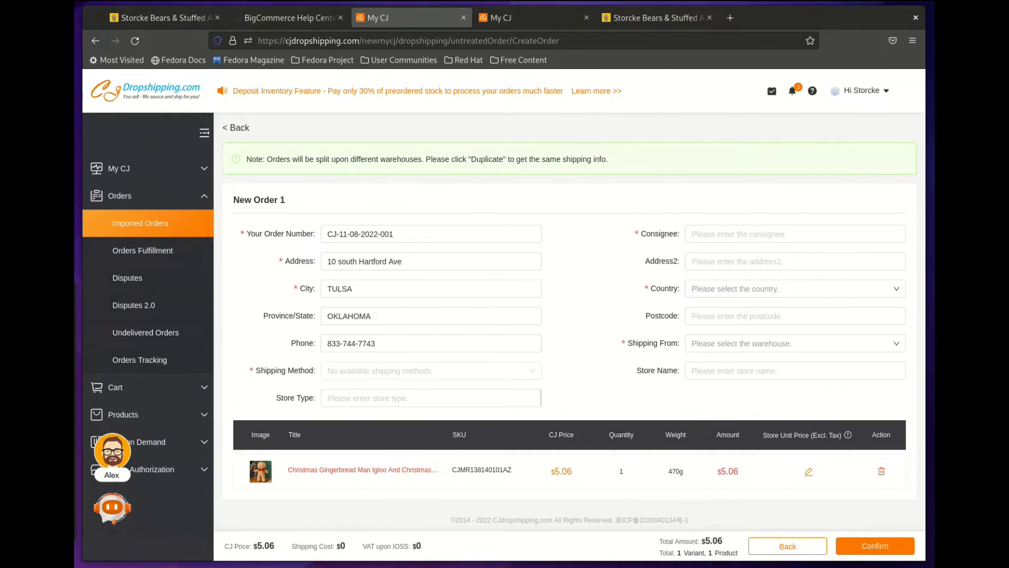
# Step: Set the Store Type to BIGCOMMERCE, fixing the mistyped letter case
pyautogui.write('bIGcOMMERCE')
pyautogui.press('BackSpace')
pyautogui.write('C')
pyautogui.press('Left')
pyautogui.press('Left')
pyautogui.press('BackSpace')
pyautogui.write('B')
pyautogui.press('BackSpace')
pyautogui.write('C')
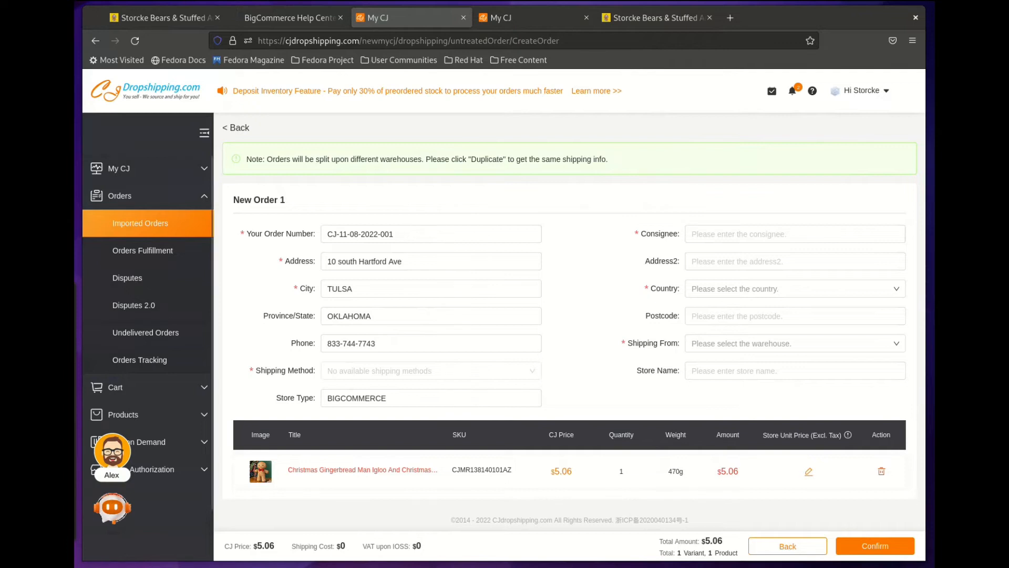
# Step: Paste the recipient's name into Consignee and the street into Address2, trimming off city, state and zip
pyautogui.click(736, 234)
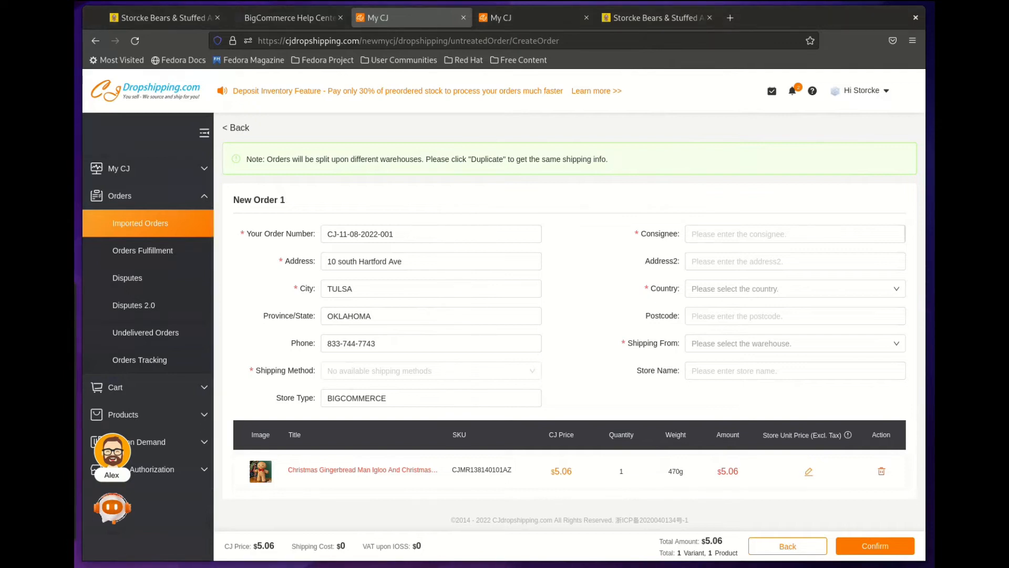
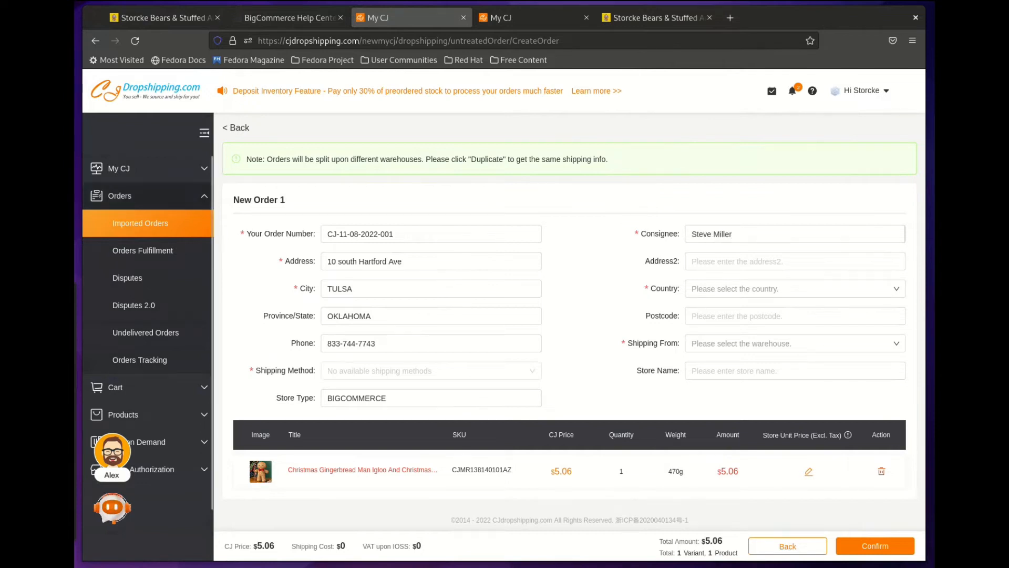
pyautogui.hotkey('alt', 'Tab')
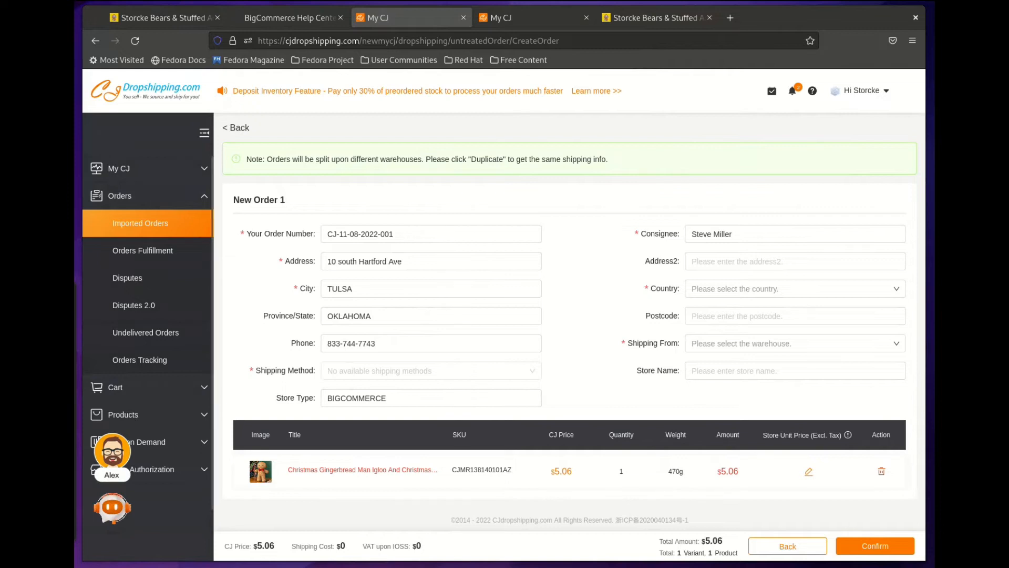
pyautogui.click(735, 262)
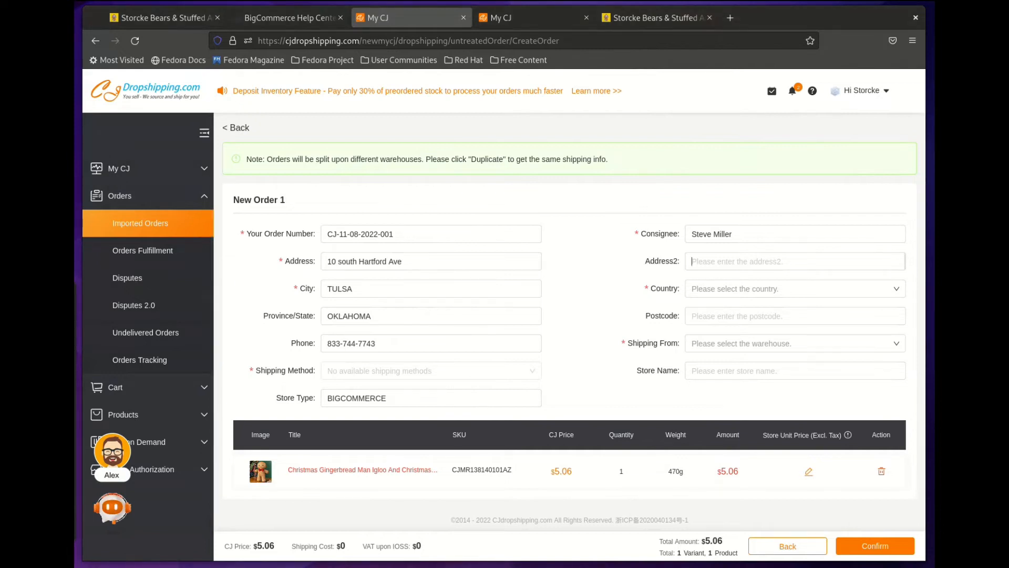
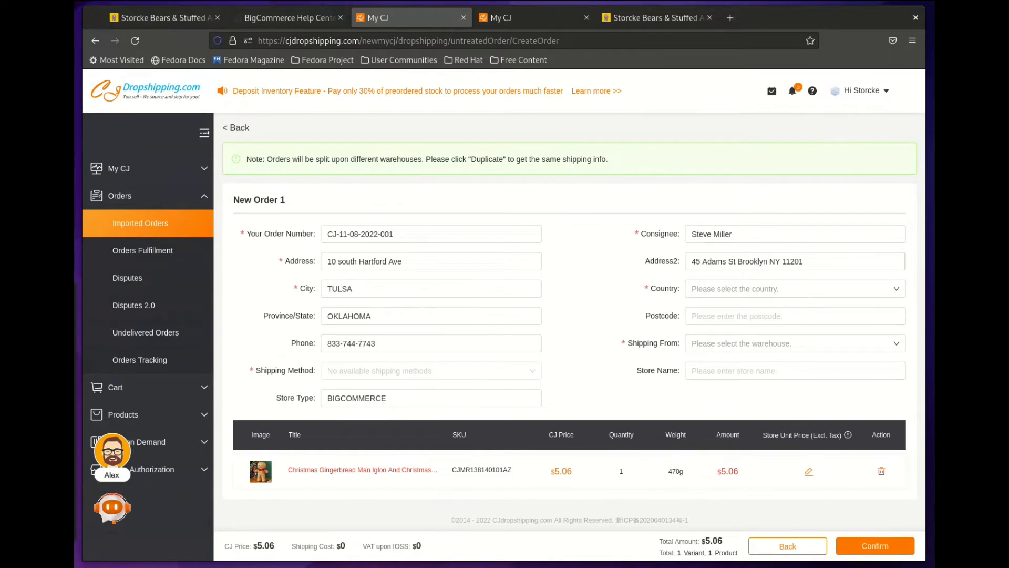
# Step: Set Country to United States of America (the) and enter the recipient's postcode
pyautogui.click(795, 289)
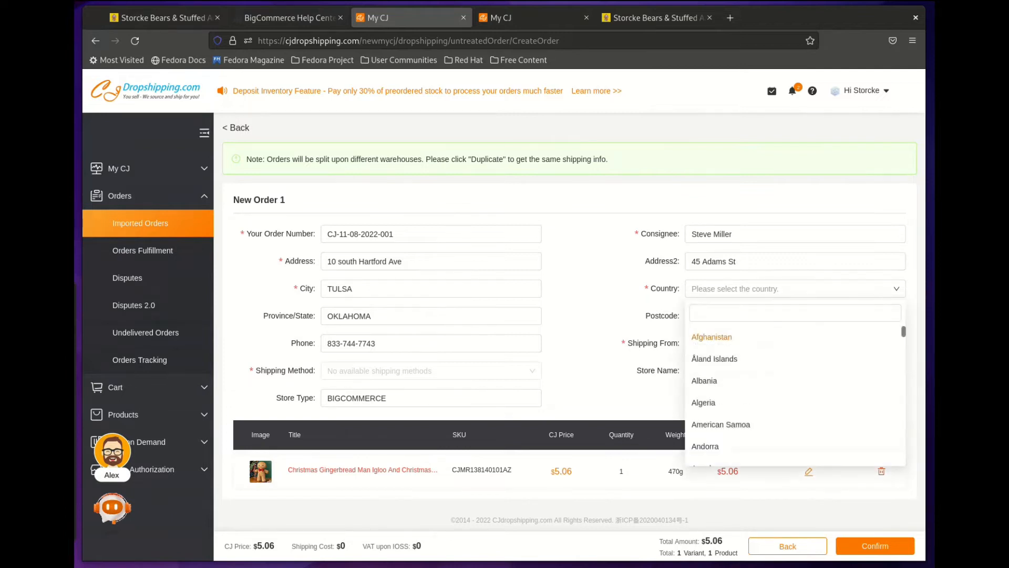
pyautogui.scroll(-5, 795, 362)
pyautogui.scroll(-3, 709, 360)
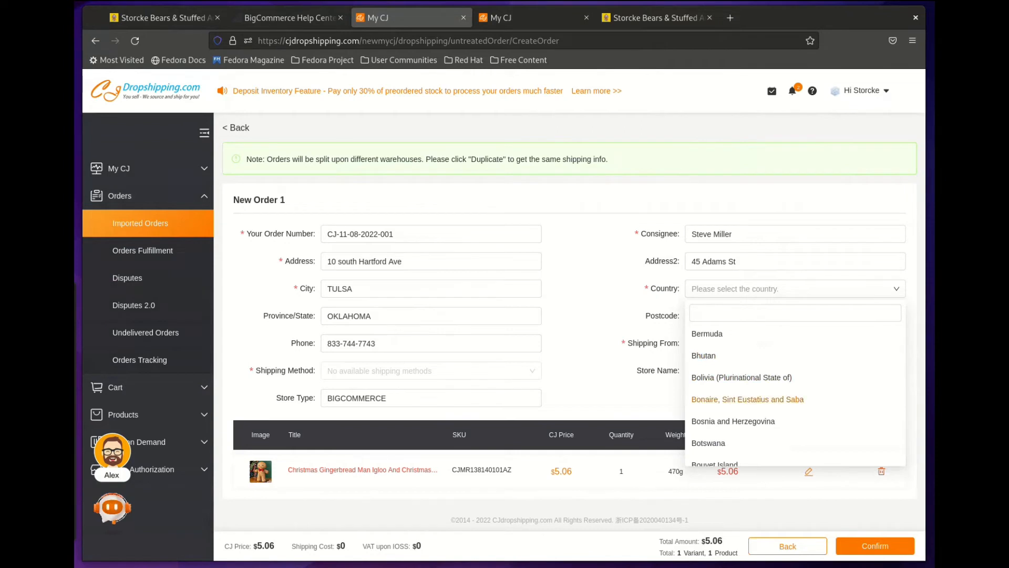
pyautogui.scroll(-10, 736, 376)
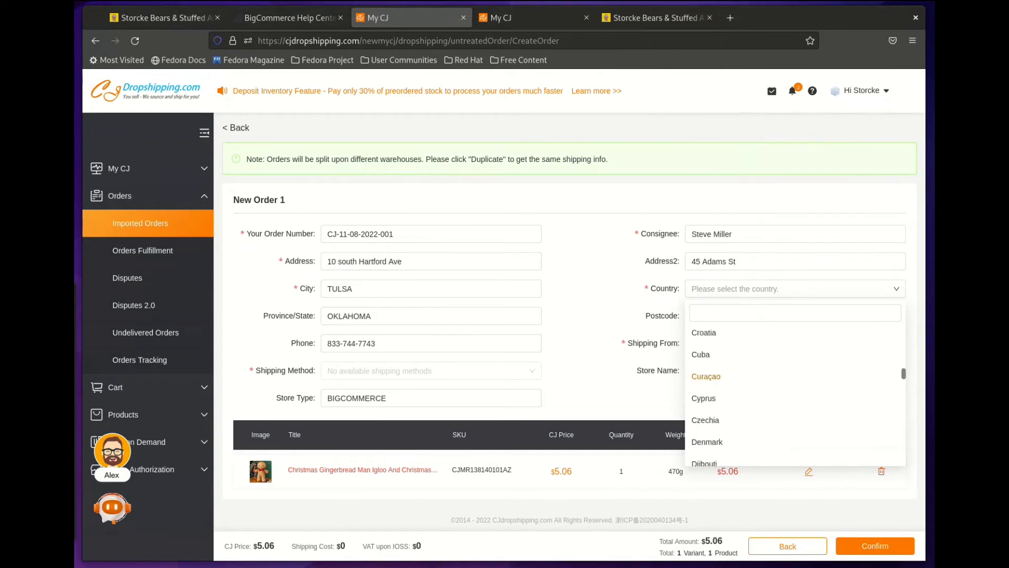
pyautogui.scroll(-20, 735, 377)
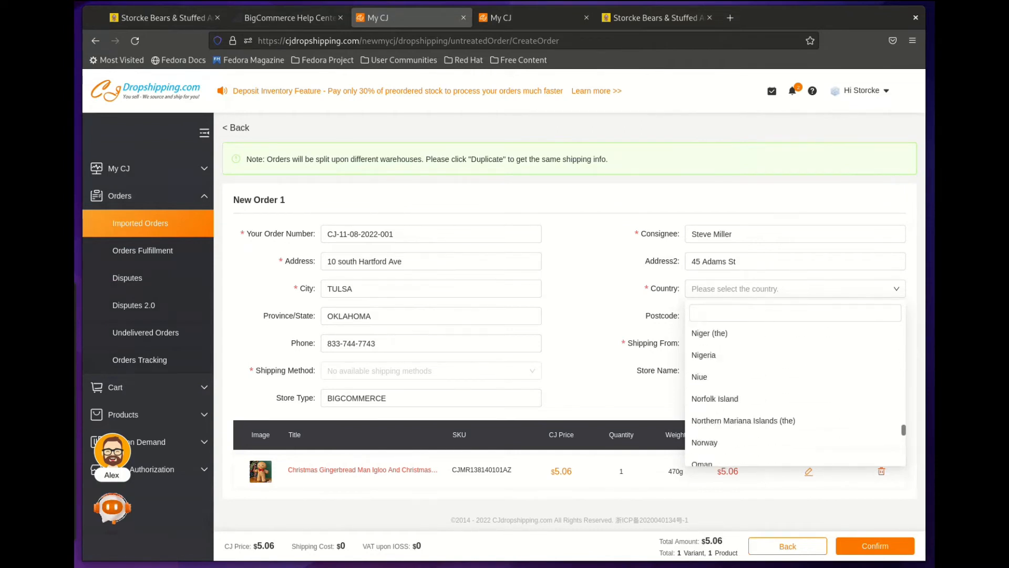
pyautogui.scroll(-15, 771, 393)
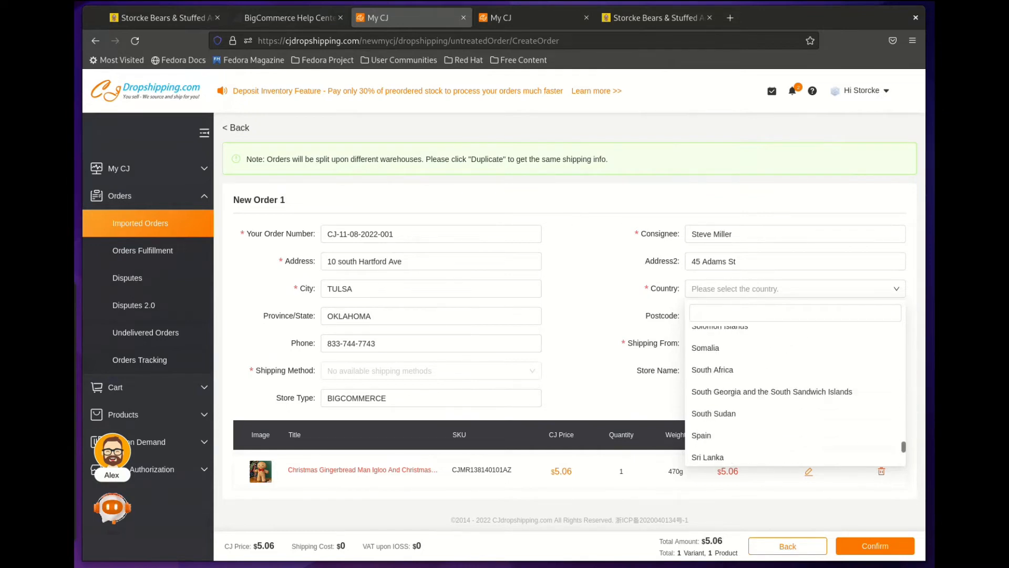
pyautogui.scroll(-8, 771, 393)
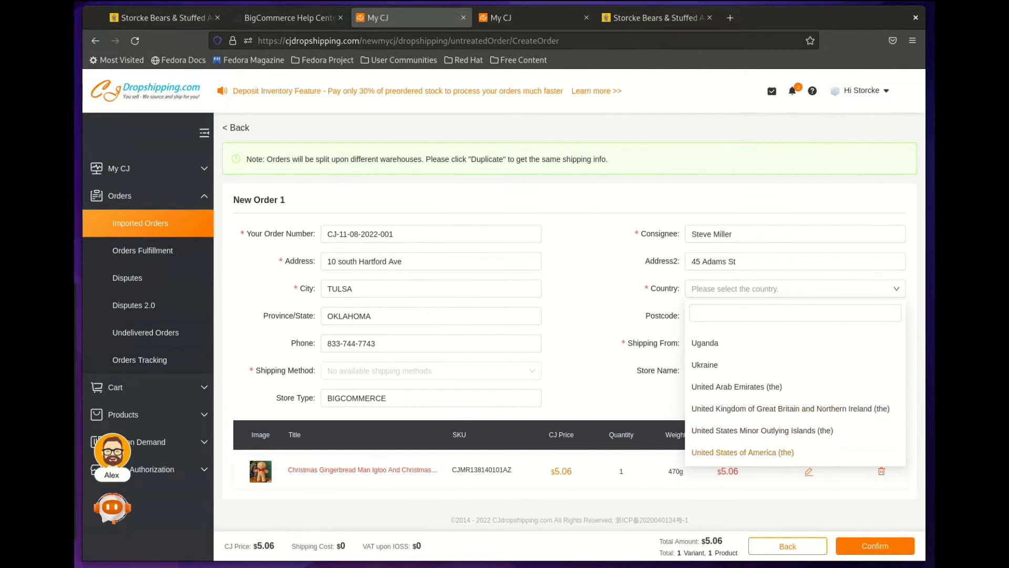
pyautogui.click(743, 452)
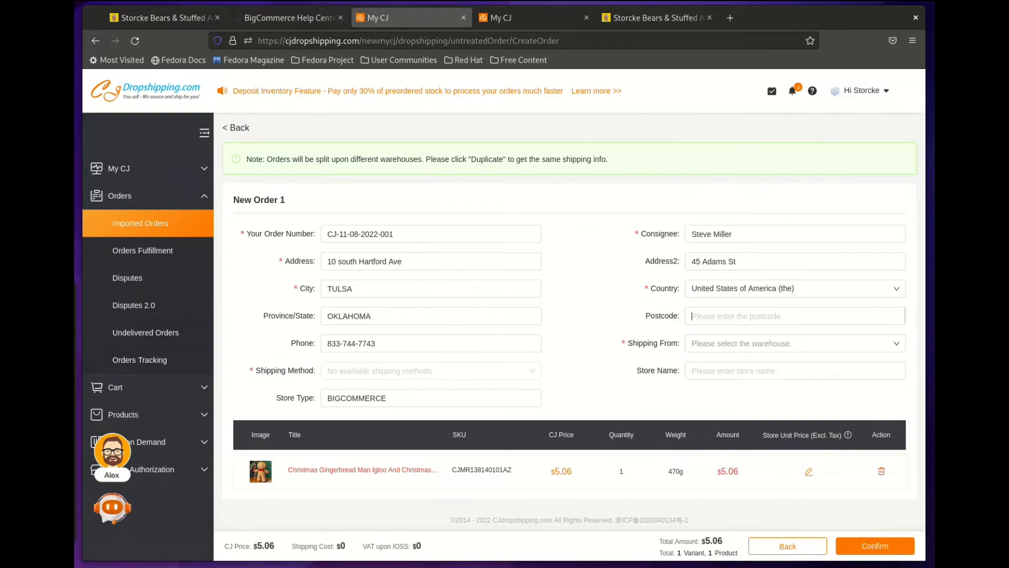
pyautogui.write('11201')
pyautogui.click(795, 343)
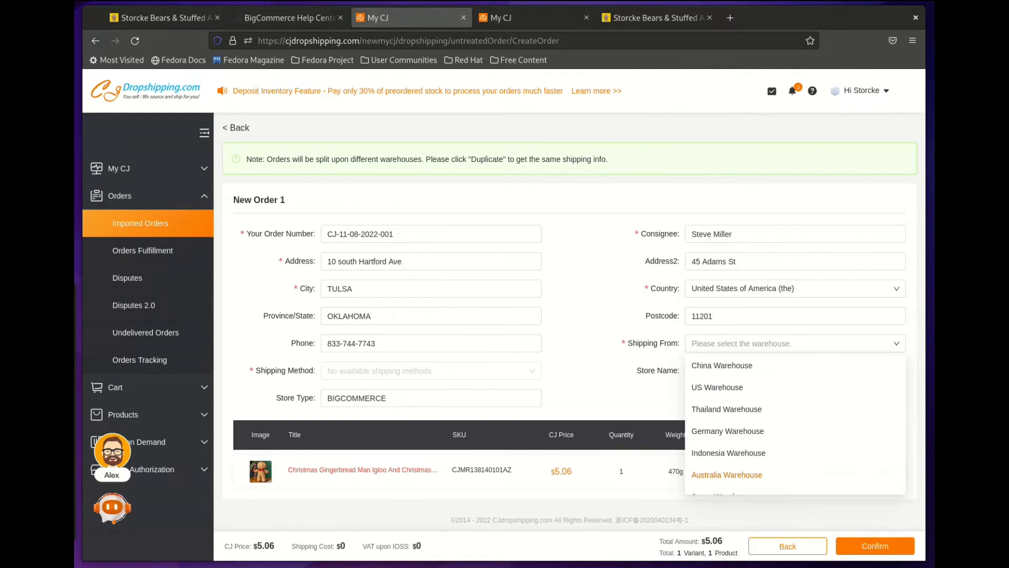
# Step: Ship from China Warehouse and enter 'Storcke Bears & Stuffed Animals' as the store name
pyautogui.press('Up')
pyautogui.press('Up')
pyautogui.press('Up')
pyautogui.press('Up')
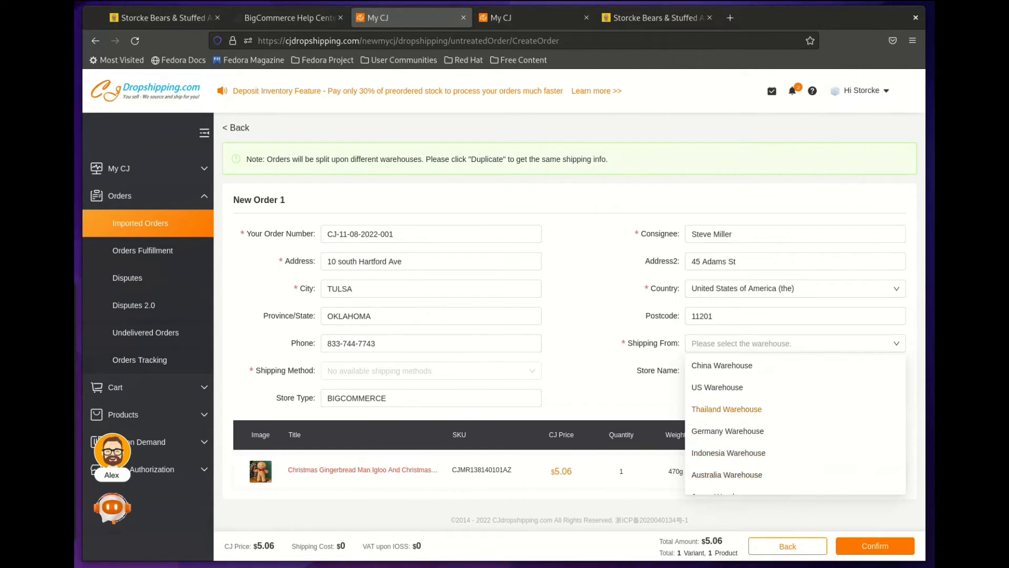
pyautogui.press('Up')
pyautogui.press('Return')
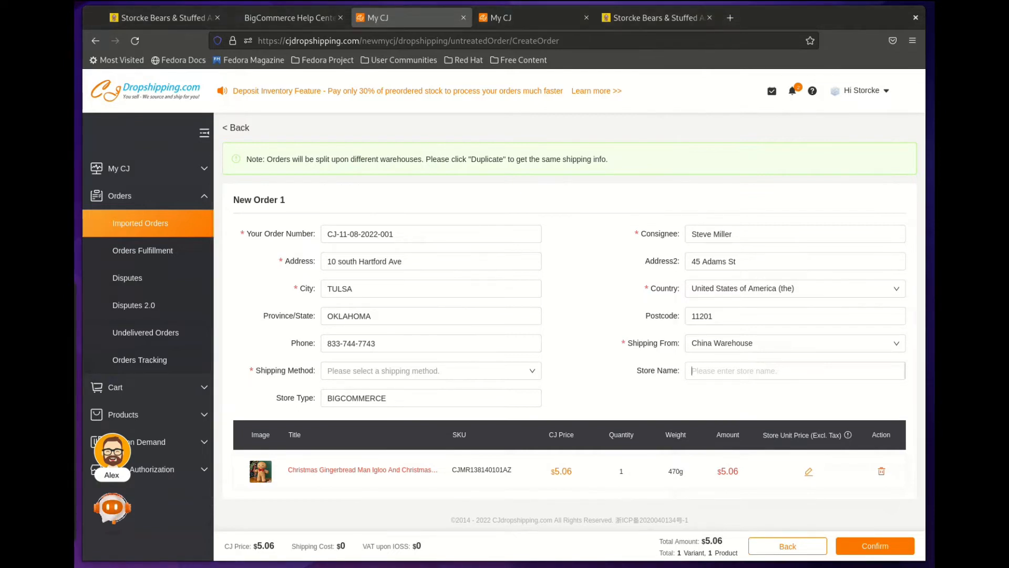
pyautogui.write('Storcke Bears & Stuffed Animals')
# Step: Choose CJPacket Ordinary shipping, adding $9.16 for a $14.22 order total
pyautogui.click(430, 371)
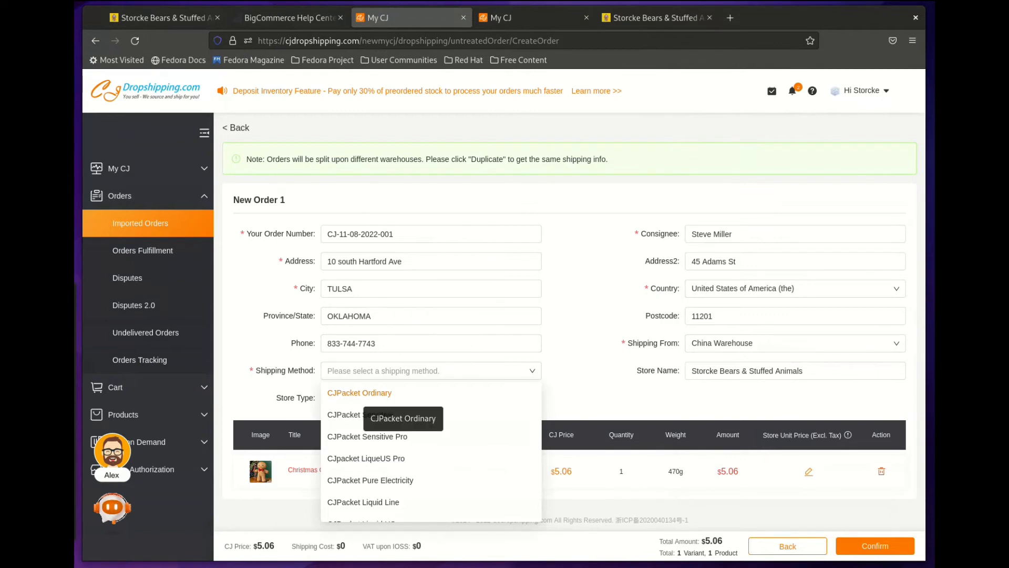
pyautogui.click(363, 393)
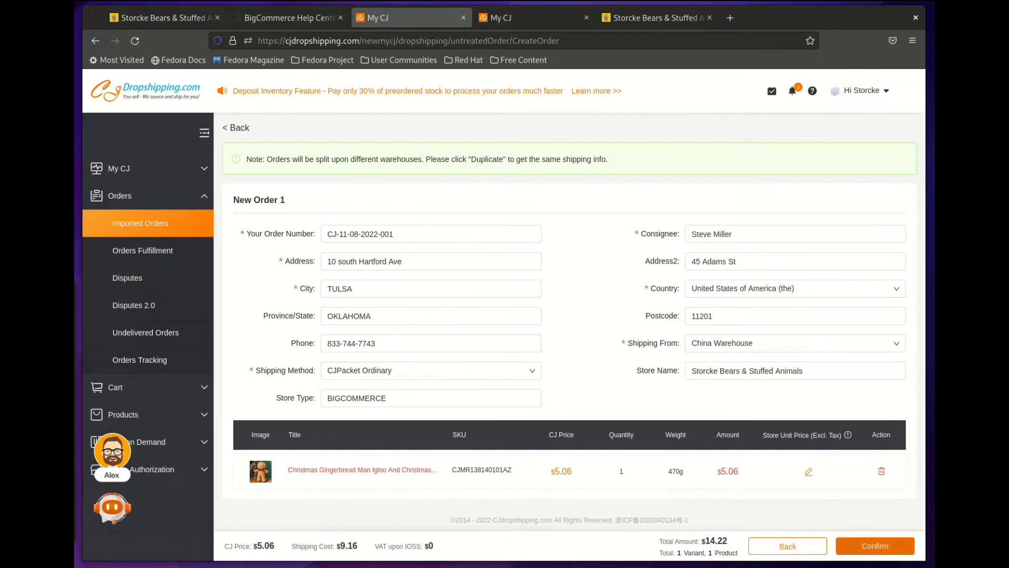
# Step: Confirm the New Order form to create the gingerbread plush order
pyautogui.click(875, 545)
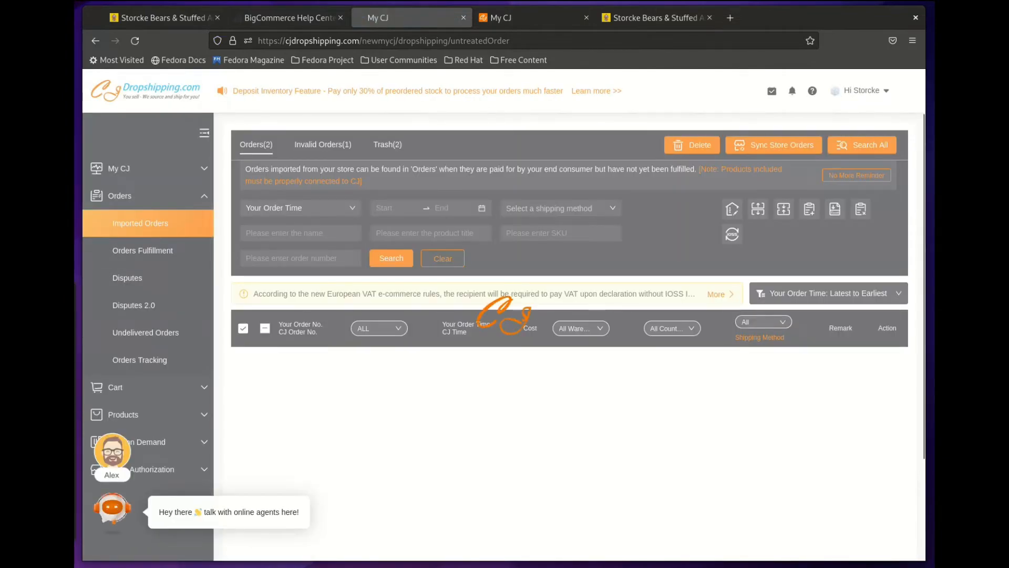
# Step: Select the new gingerbread plush order in Imported Orders and add it to the cart
pyautogui.scroll(-1, 568, 337)
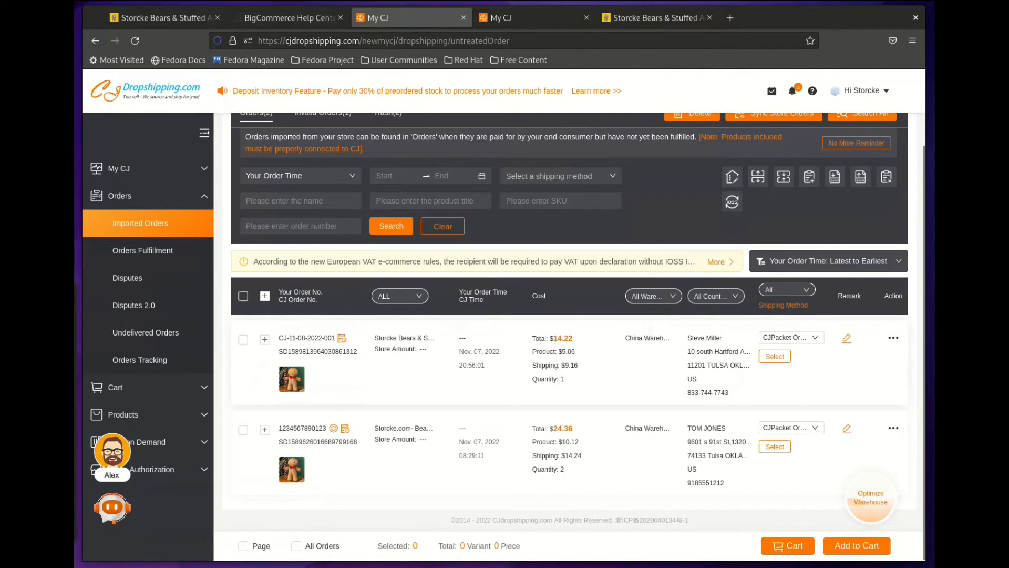
pyautogui.click(243, 340)
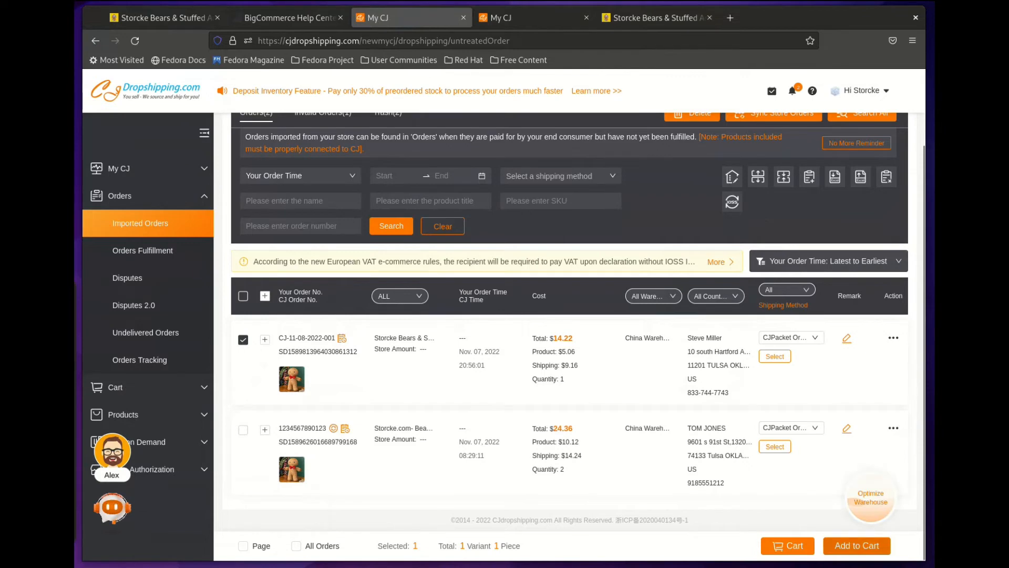
pyautogui.click(857, 546)
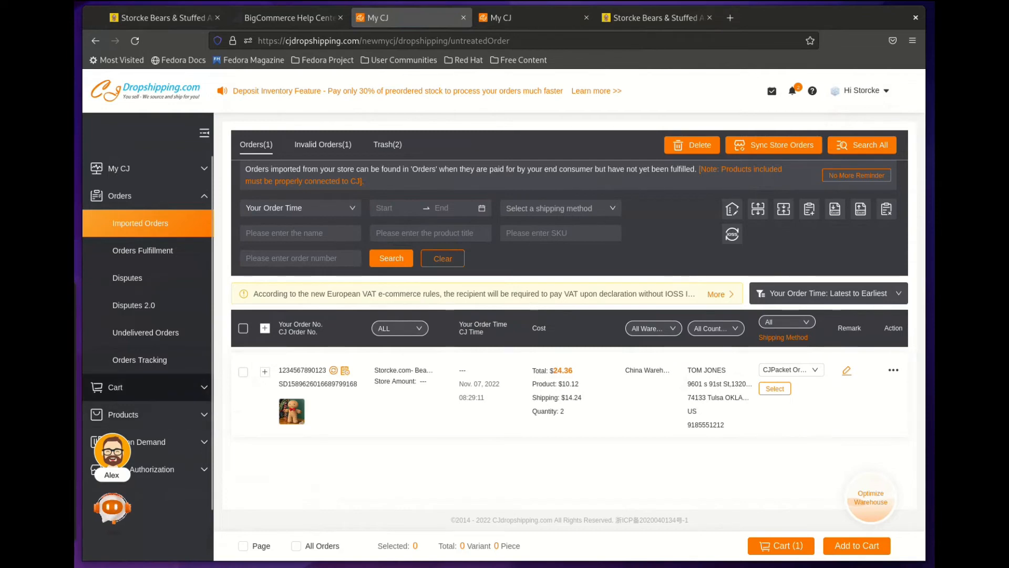
# Step: Expand Cart in the sidebar and open the Dropship Orders cart page
pyautogui.click(116, 387)
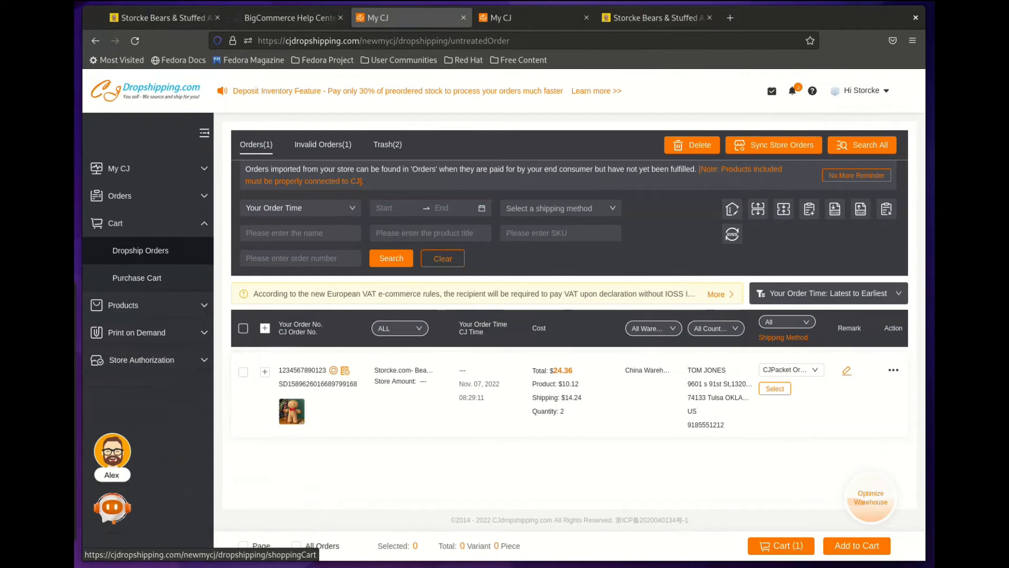
pyautogui.click(781, 546)
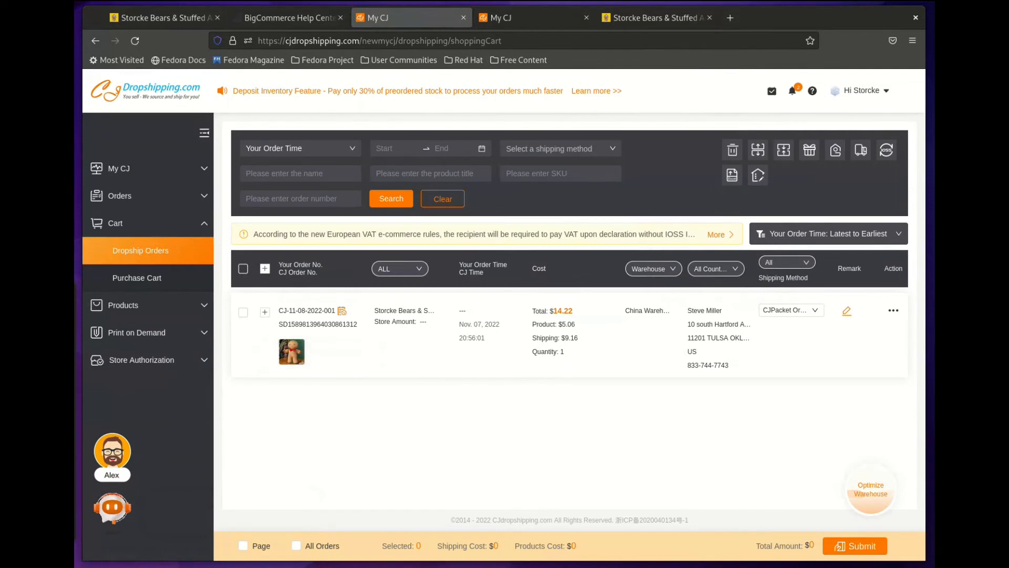
# Step: Select the gingerbread order in the Dropship Orders cart
pyautogui.click(243, 312)
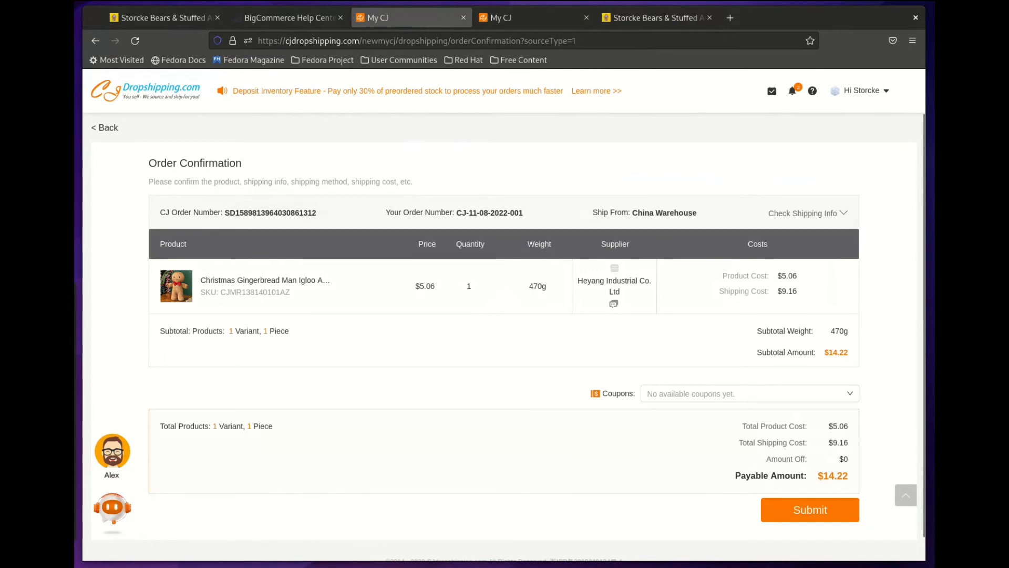
# Step: Review the order numbers and shipping info, then submit the order for payment
pyautogui.moveTo(225, 212); pyautogui.dragTo(317, 212)
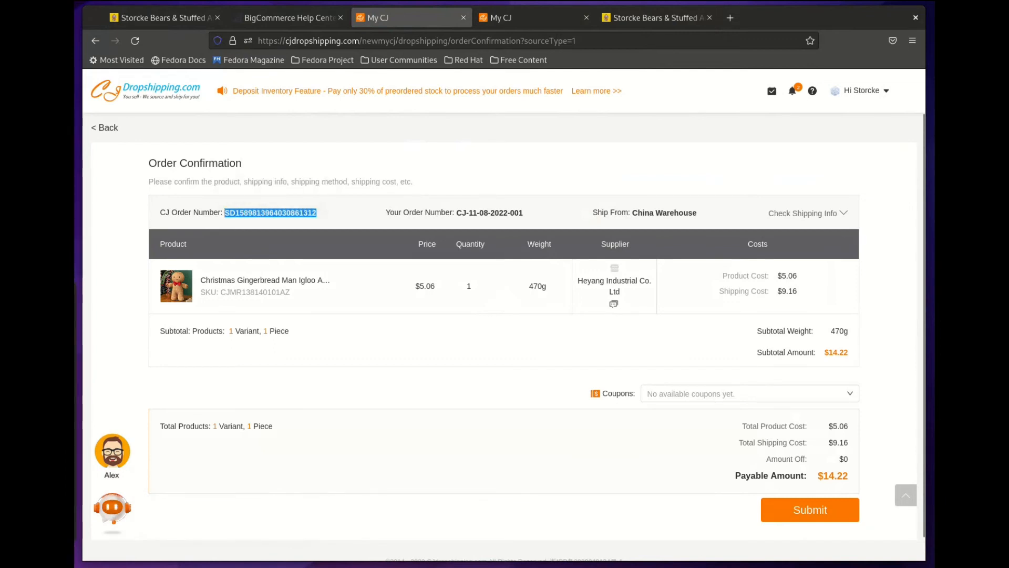
pyautogui.click(458, 213)
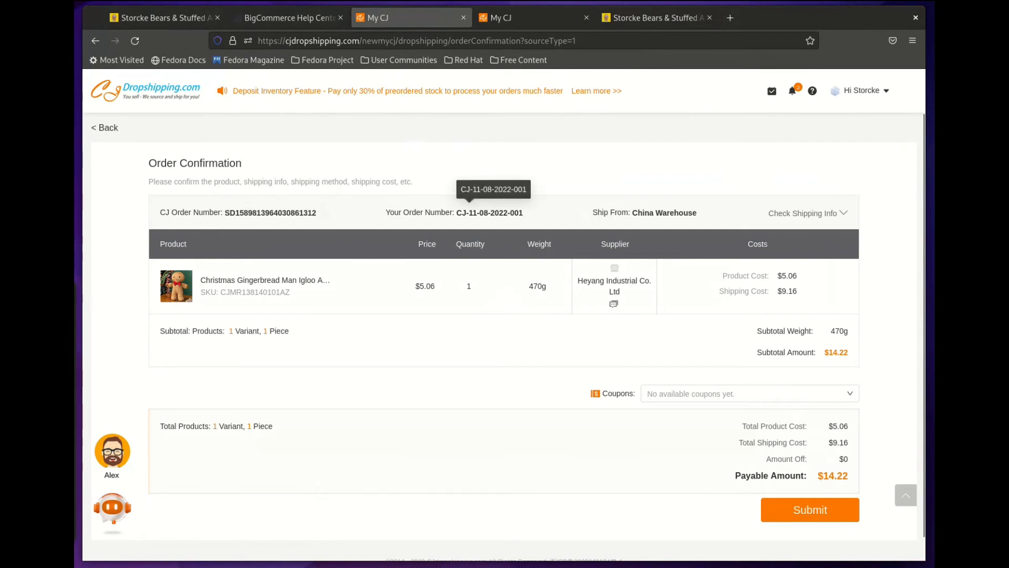
pyautogui.moveTo(456, 212); pyautogui.dragTo(523, 213)
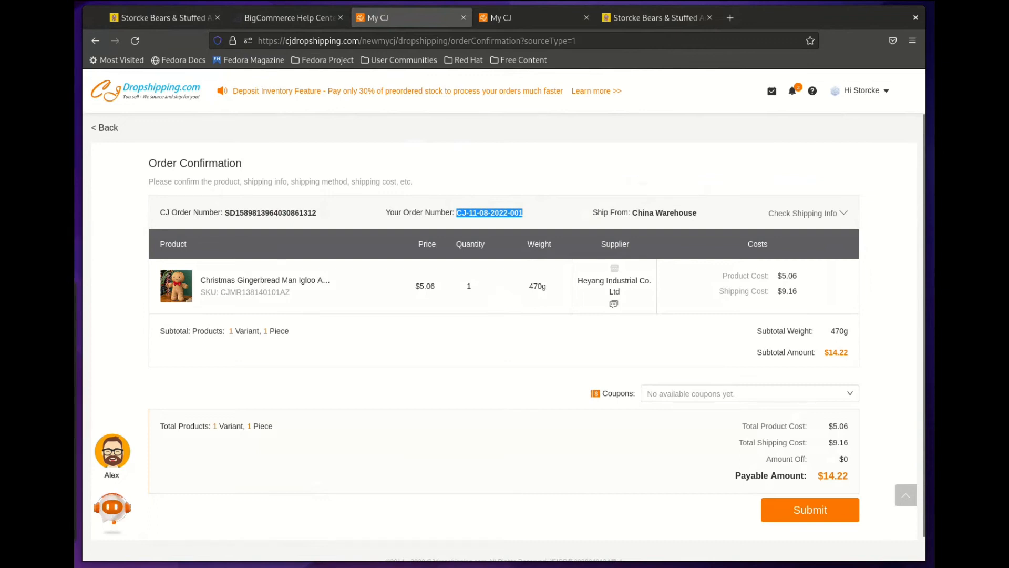
pyautogui.click(567, 213)
pyautogui.moveTo(807, 214)
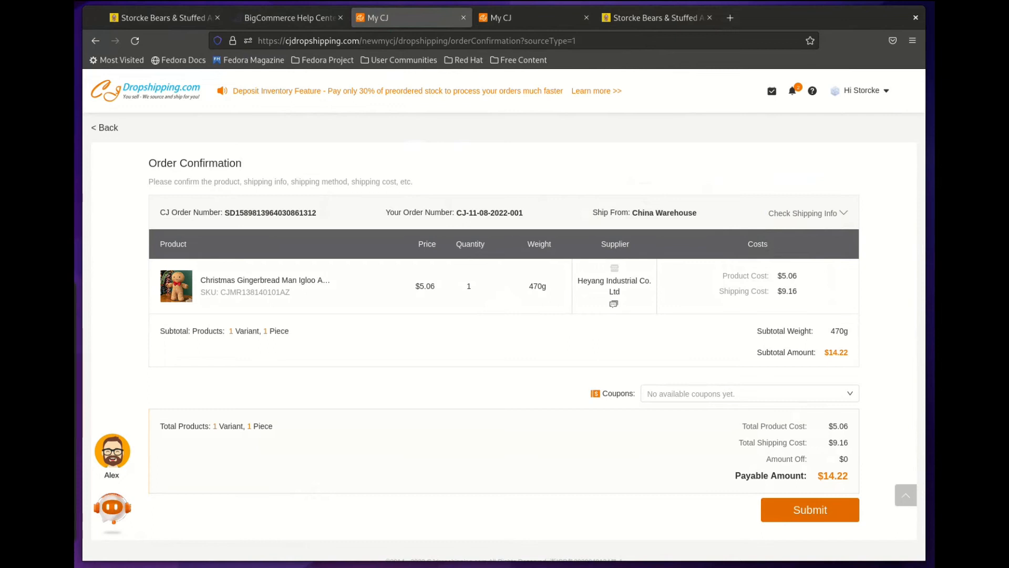
pyautogui.click(810, 510)
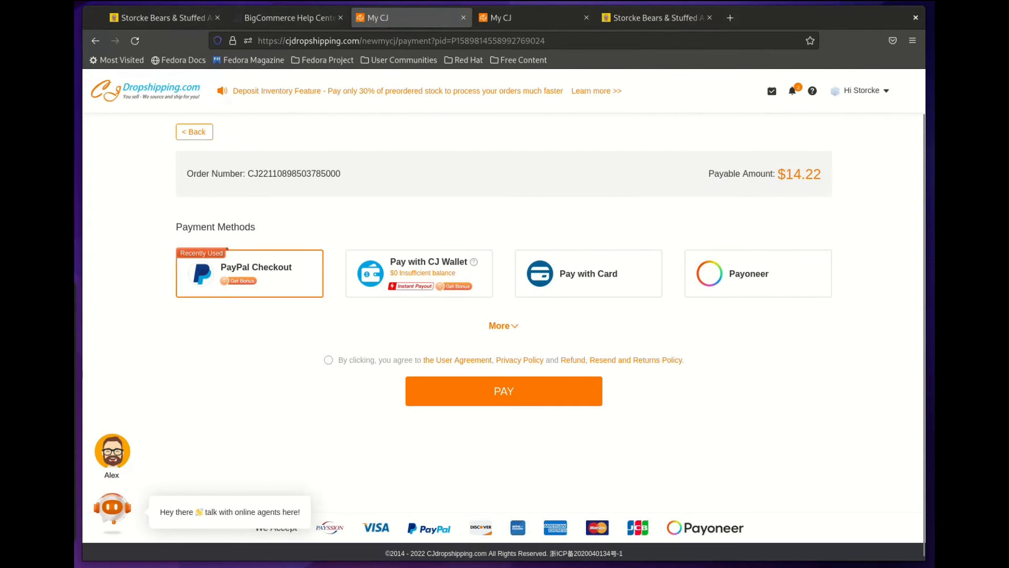
# Step: Accept the user agreement and policies on the $14.22 payment page without paying
pyautogui.moveTo(419, 274)
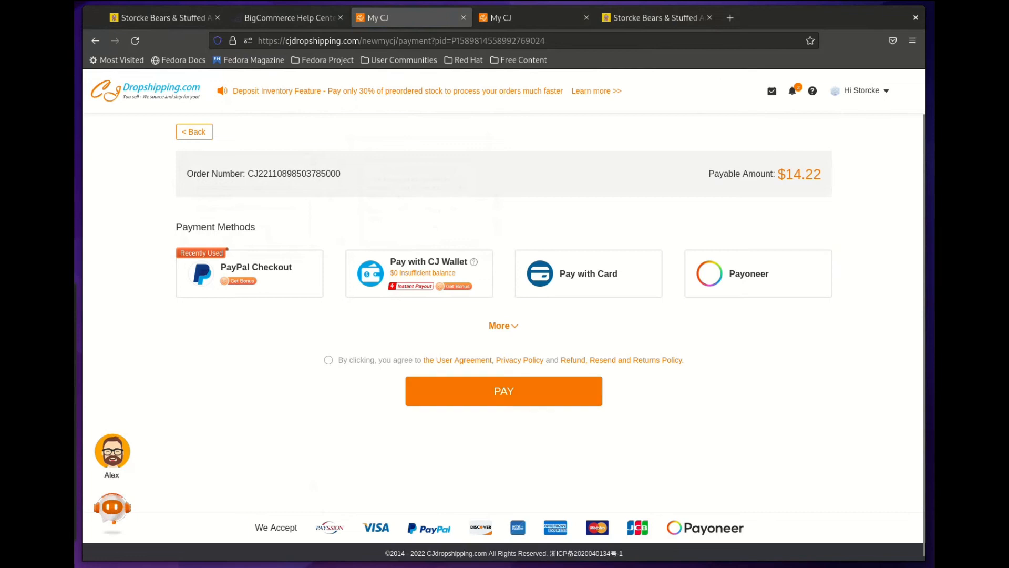
pyautogui.click(328, 360)
# Step: Review the Imported Orders list showing the $24.36 quantity-2 order, then switch to the storcke.com storefront tab
pyautogui.click(195, 131)
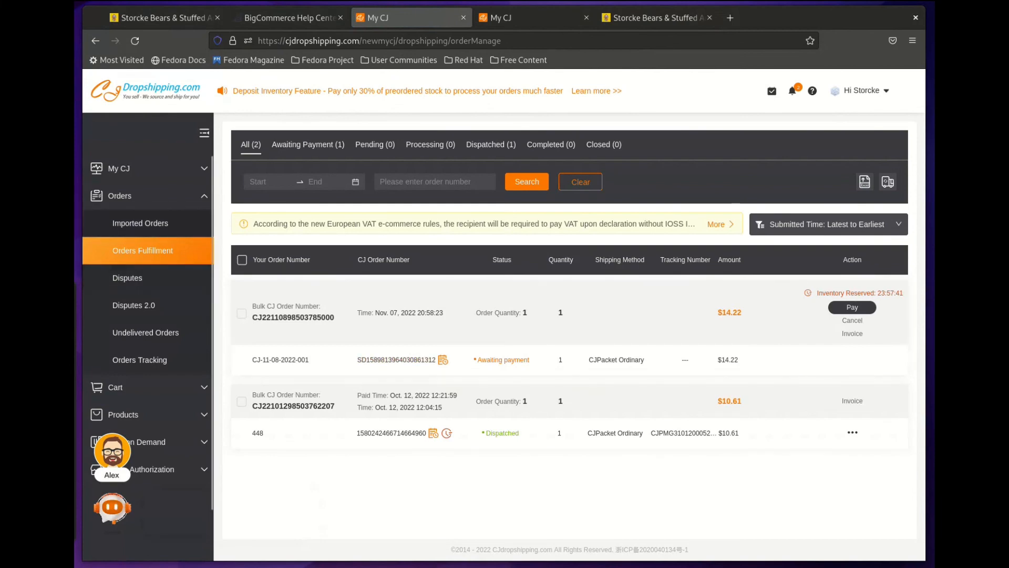
pyautogui.click(141, 222)
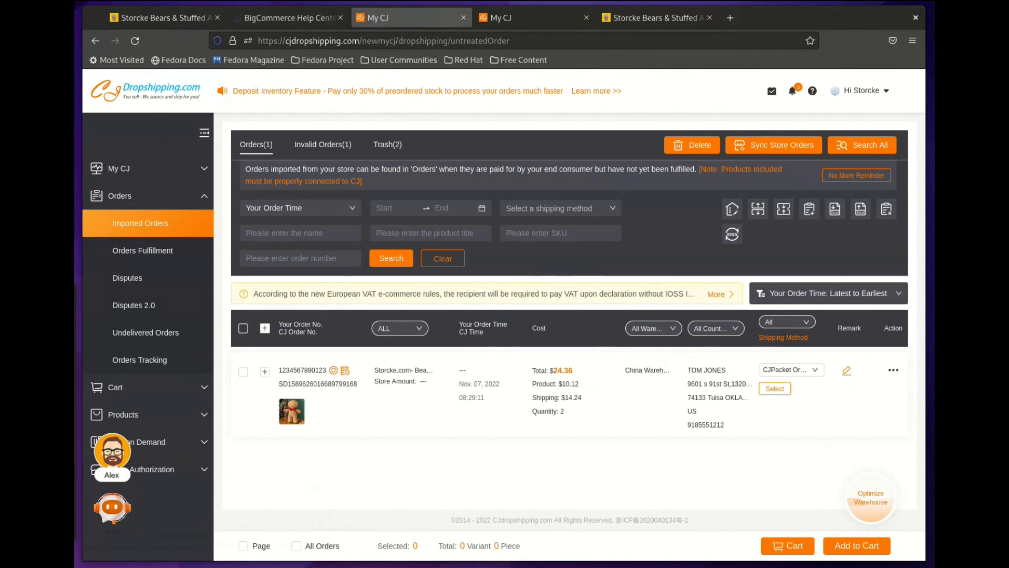
pyautogui.click(165, 18)
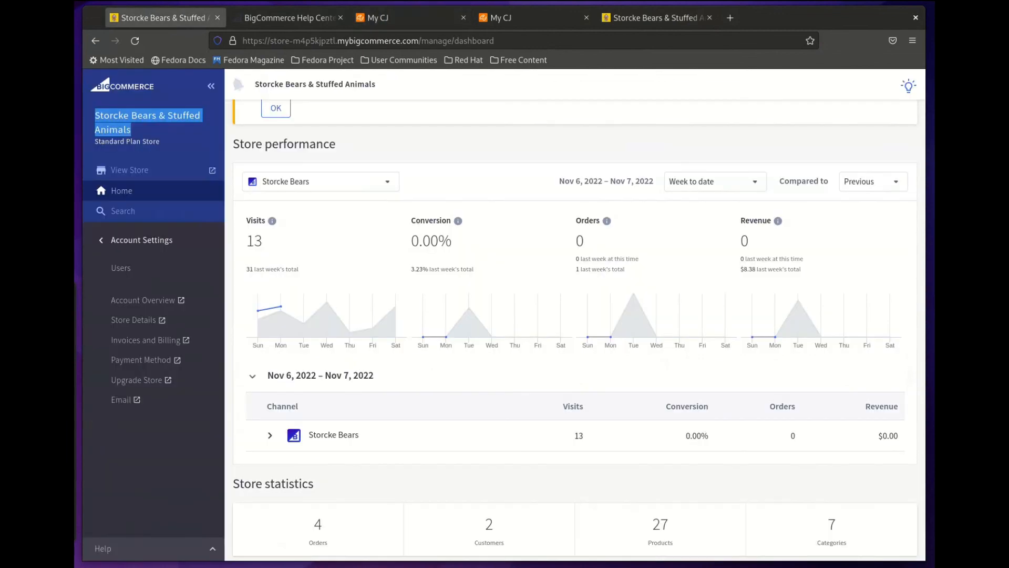
pyautogui.click(412, 18)
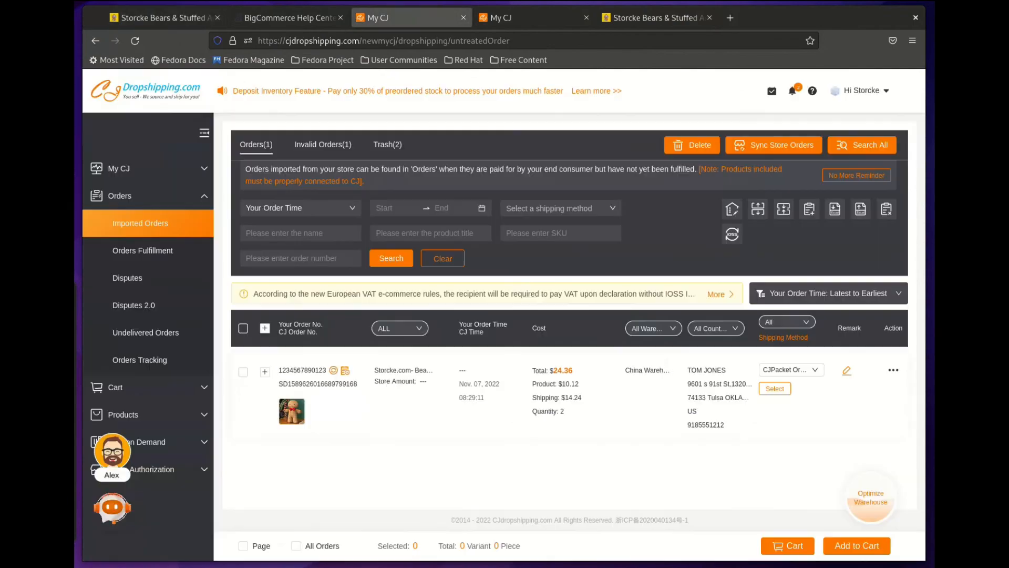
pyautogui.click(530, 17)
pyautogui.click(657, 18)
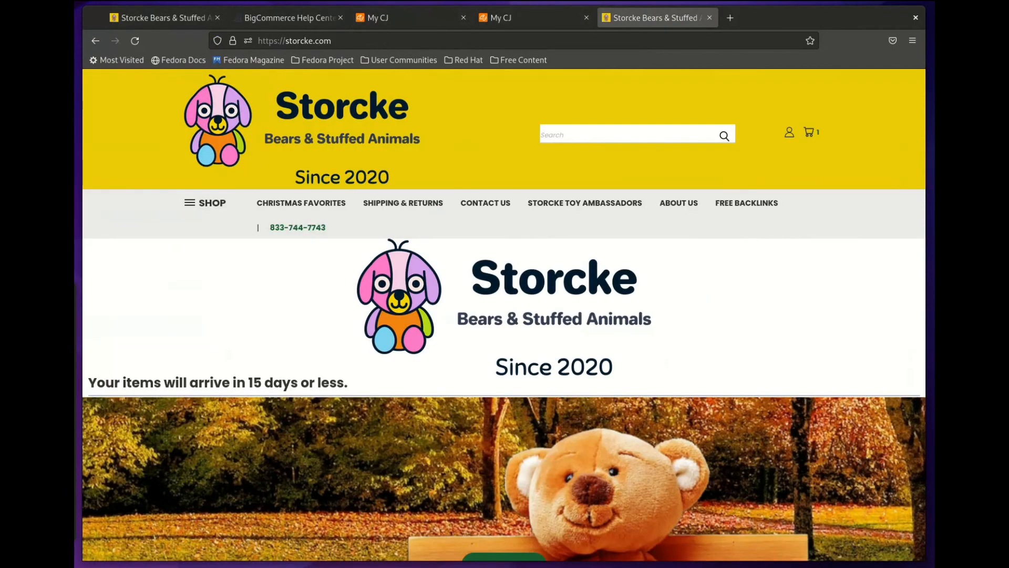
# Step: Browse the storefront and preview the Little penguin stuffed toy & friends product in Quick View, then close it
pyautogui.scroll(-10, 505, 268)
pyautogui.scroll(-12, 505, 316)
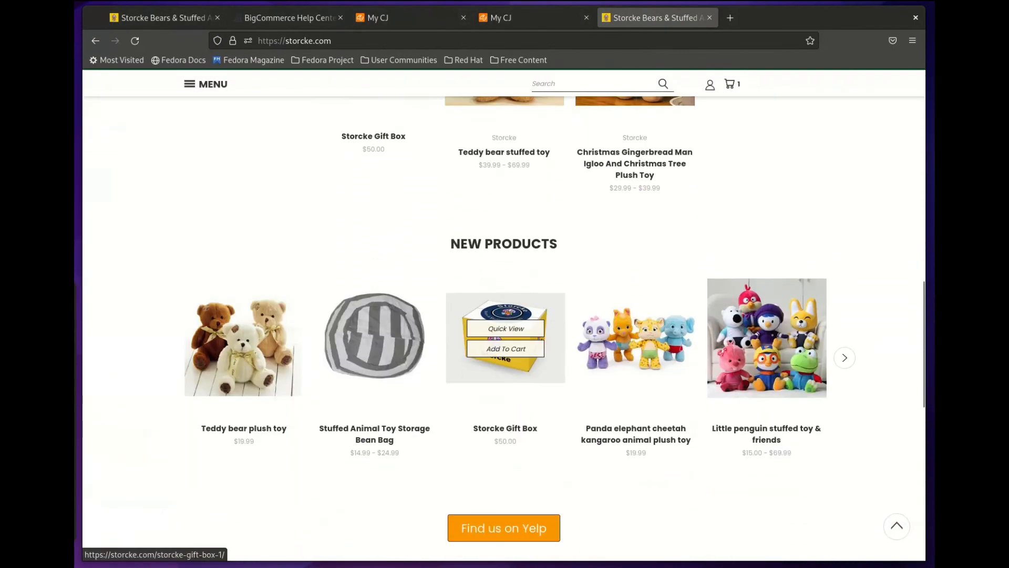
pyautogui.scroll(8, 504, 315)
pyautogui.scroll(4, 504, 315)
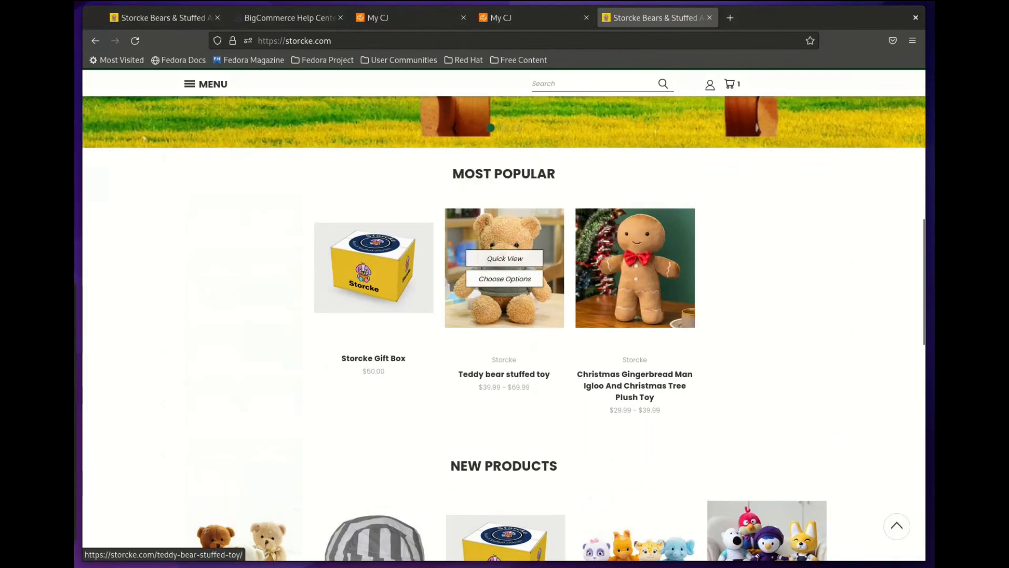
pyautogui.scroll(-13, 504, 315)
pyautogui.scroll(1, 505, 316)
pyautogui.scroll(6, 521, 236)
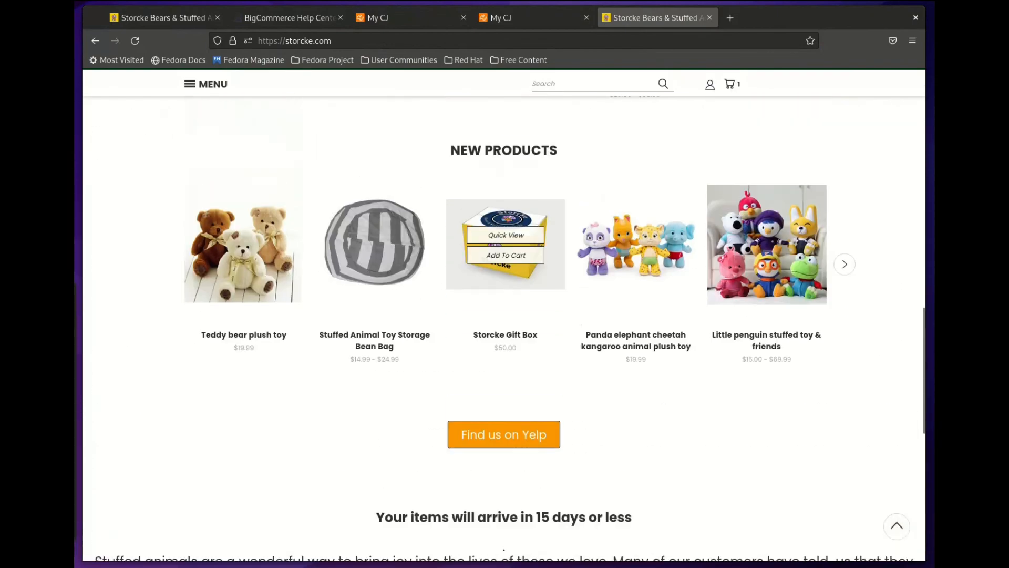
pyautogui.click(757, 239)
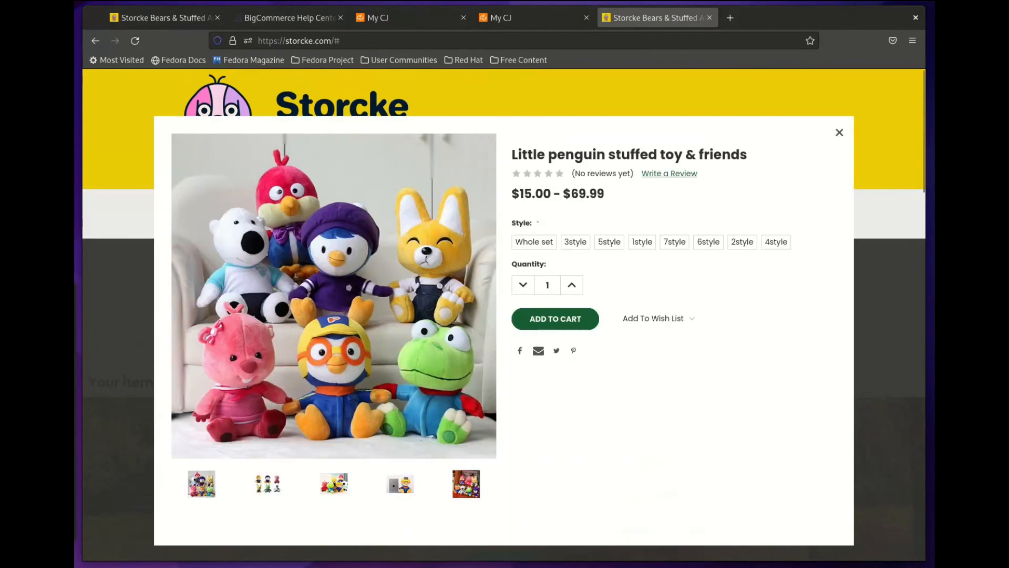
pyautogui.click(839, 132)
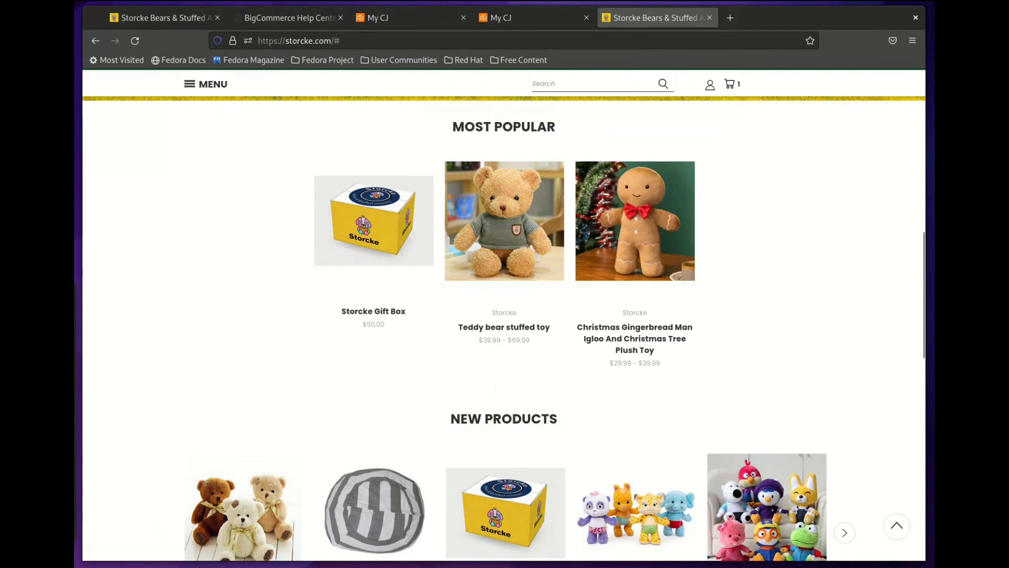
# Step: Open the $50.00 Storcke Gift Box product page and view it from the top
pyautogui.click(505, 485)
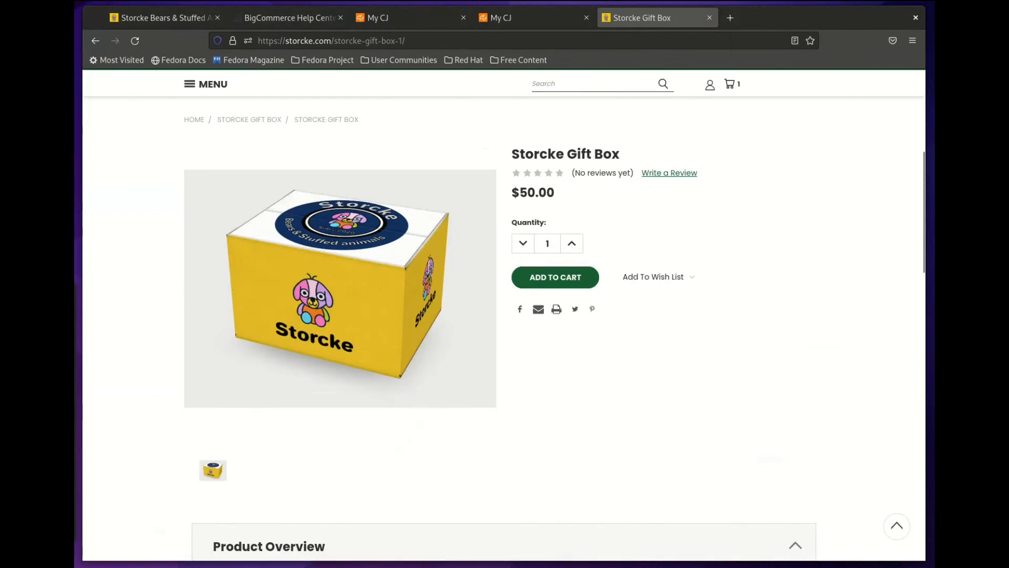
pyautogui.scroll(4, 504, 326)
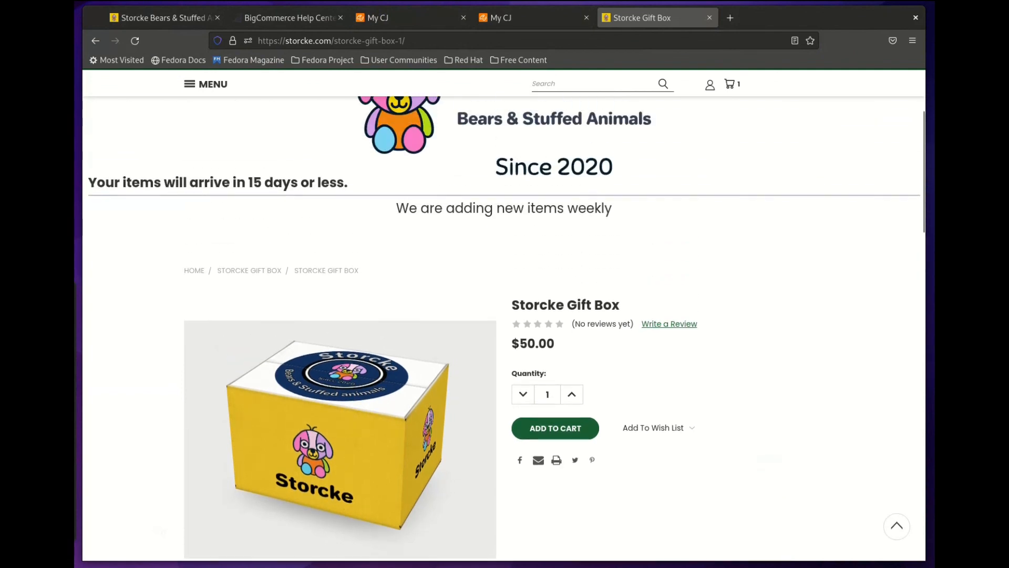
pyautogui.scroll(4, 503, 316)
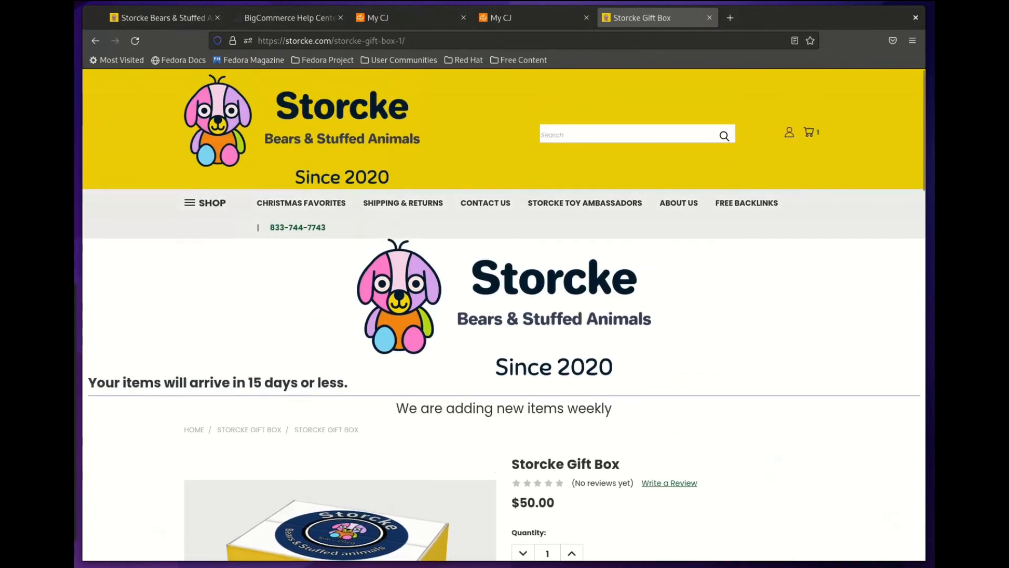